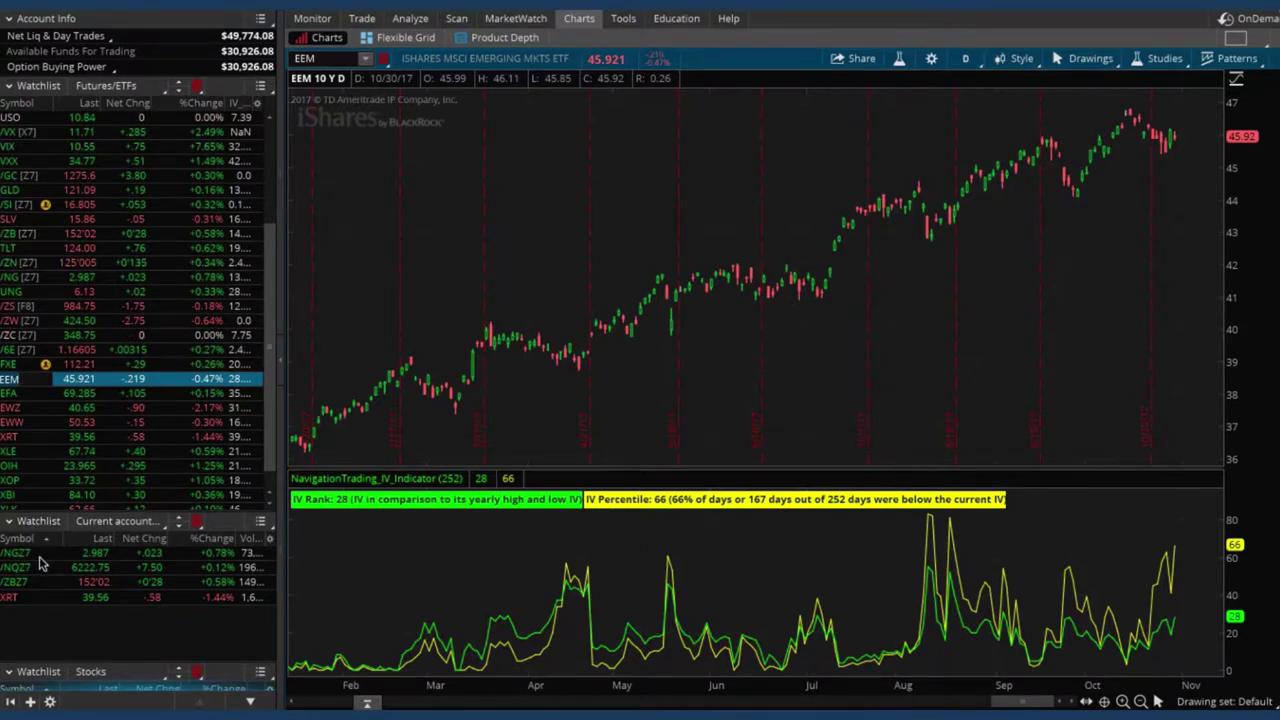
# Load the /NGZ7 natural gas future chart from the lower watchlist.
pyautogui.click(40, 558)
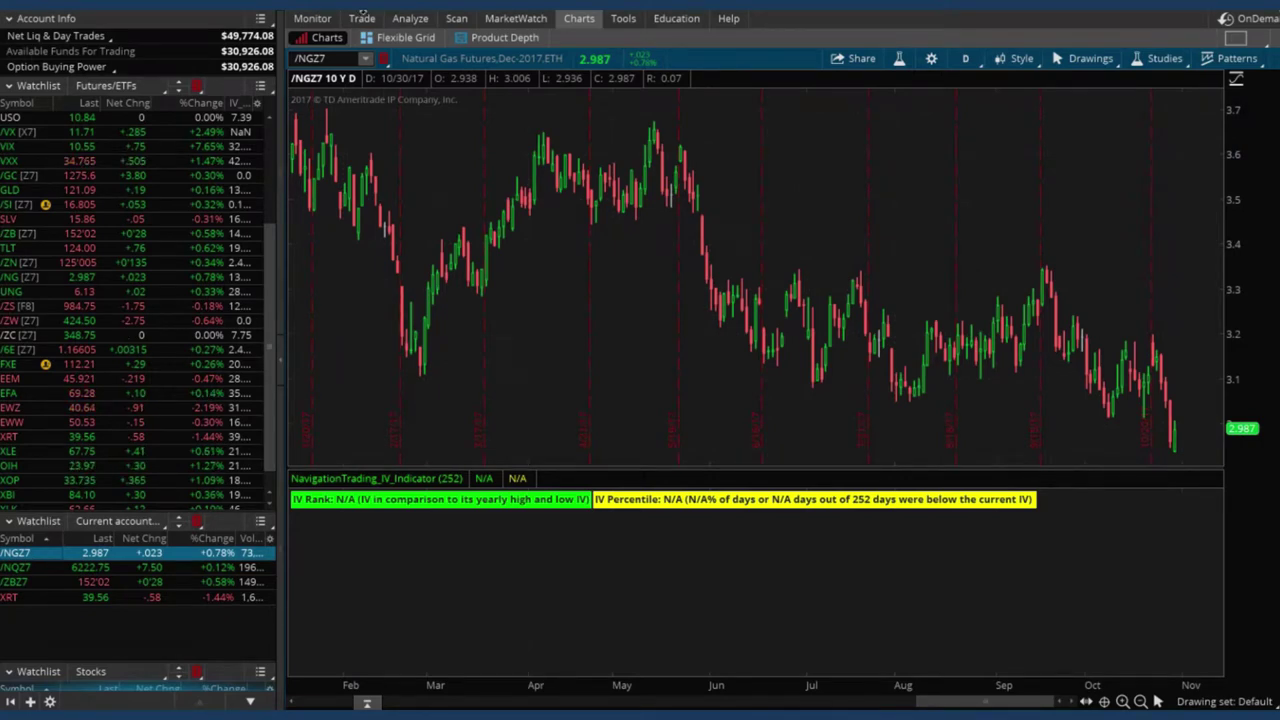
# Open Risk Profile for the /NGZ7 short 2.75 put and 3.5 call.
pyautogui.click(410, 20)
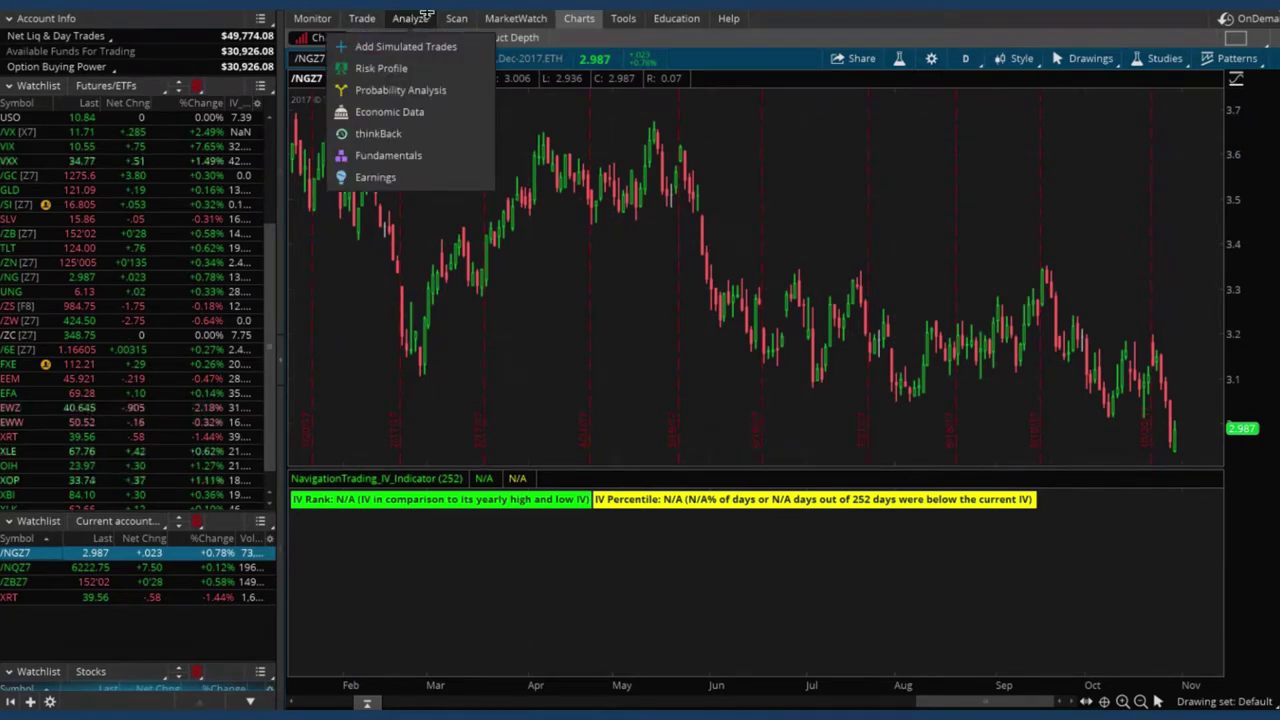
pyautogui.click(410, 20)
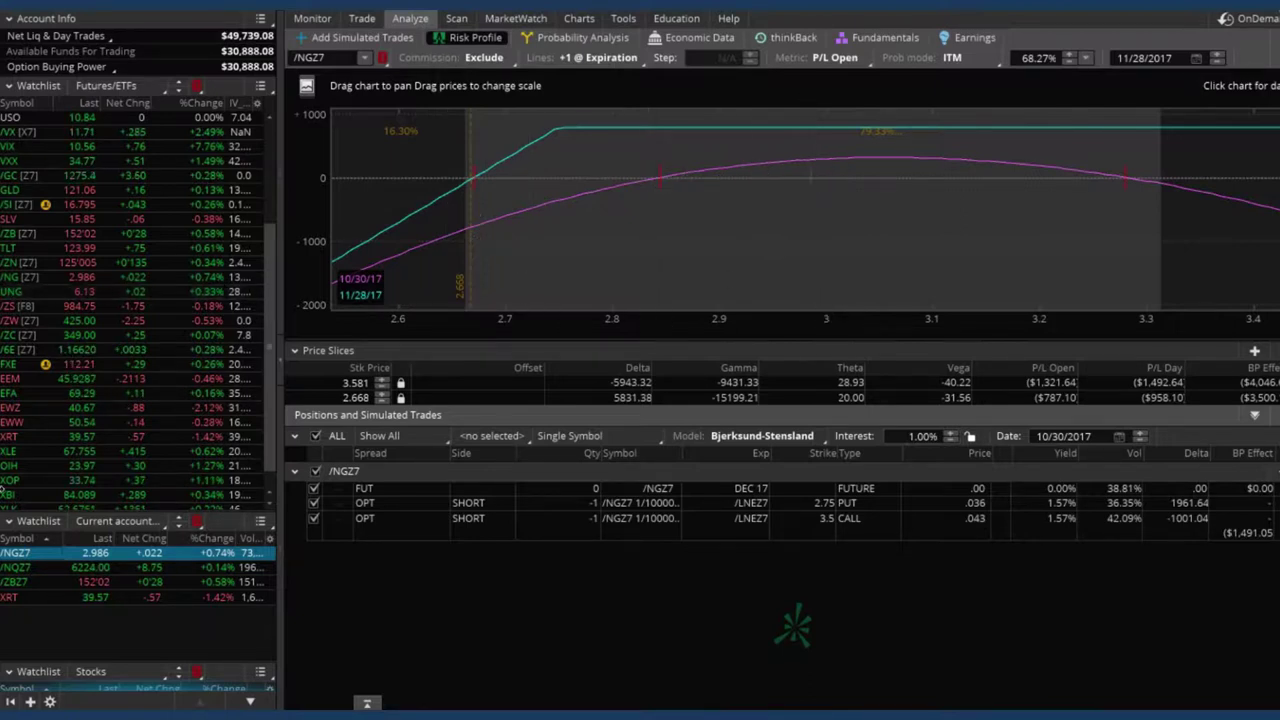
# Switch the risk profile to /ZBZ7, zoom the price scale and pan the P/L curve to higher prices.
pyautogui.click(40, 588)
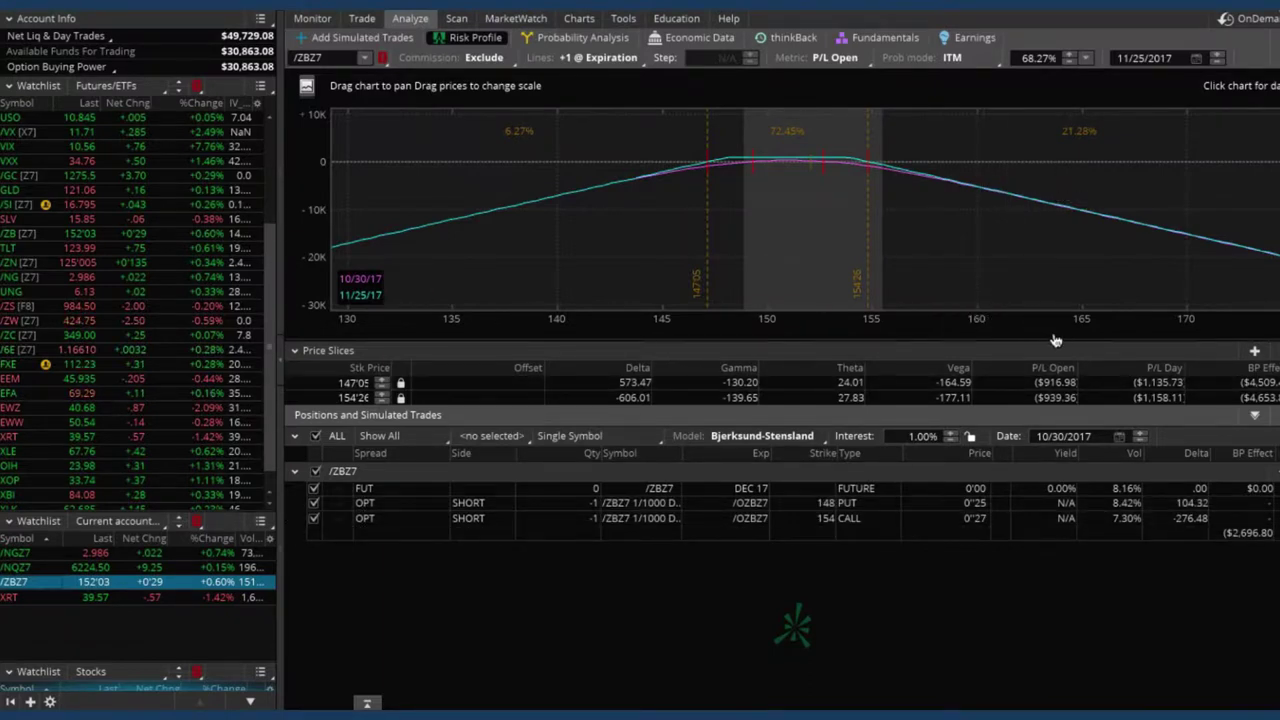
pyautogui.moveTo(1034, 340); pyautogui.dragTo(1075, 340)
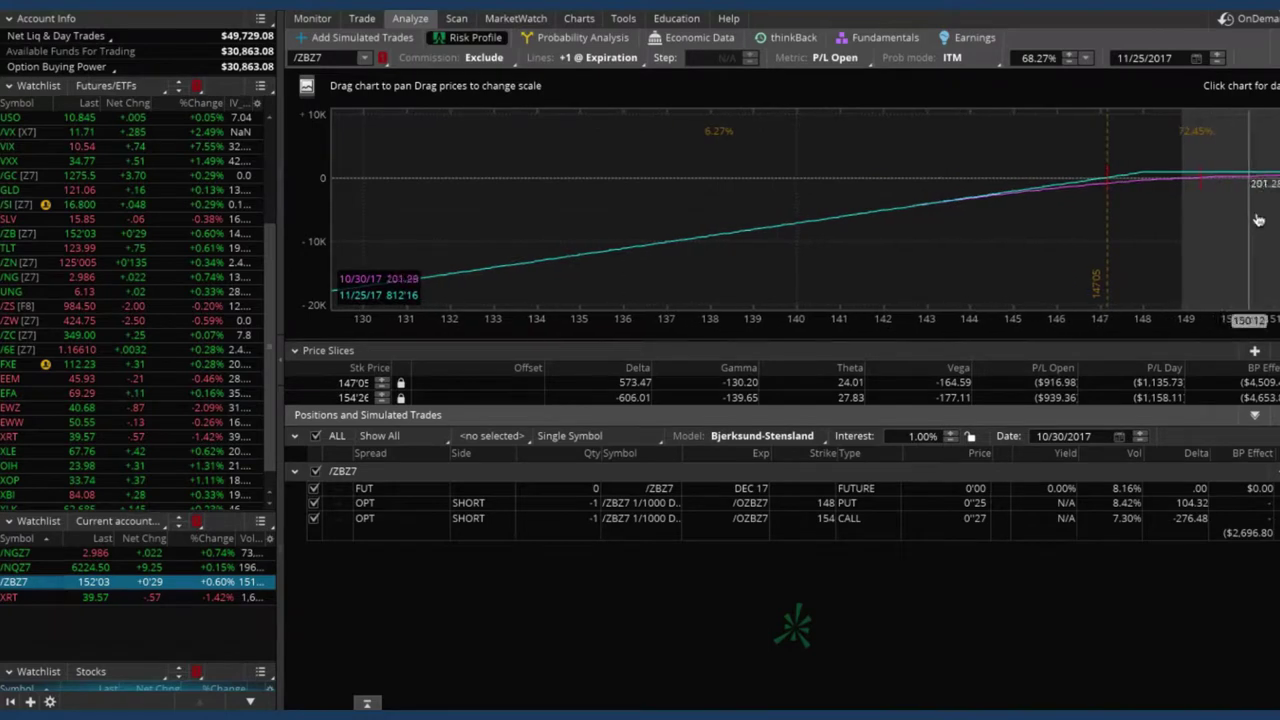
pyautogui.moveTo(1236, 229); pyautogui.dragTo(797, 235)
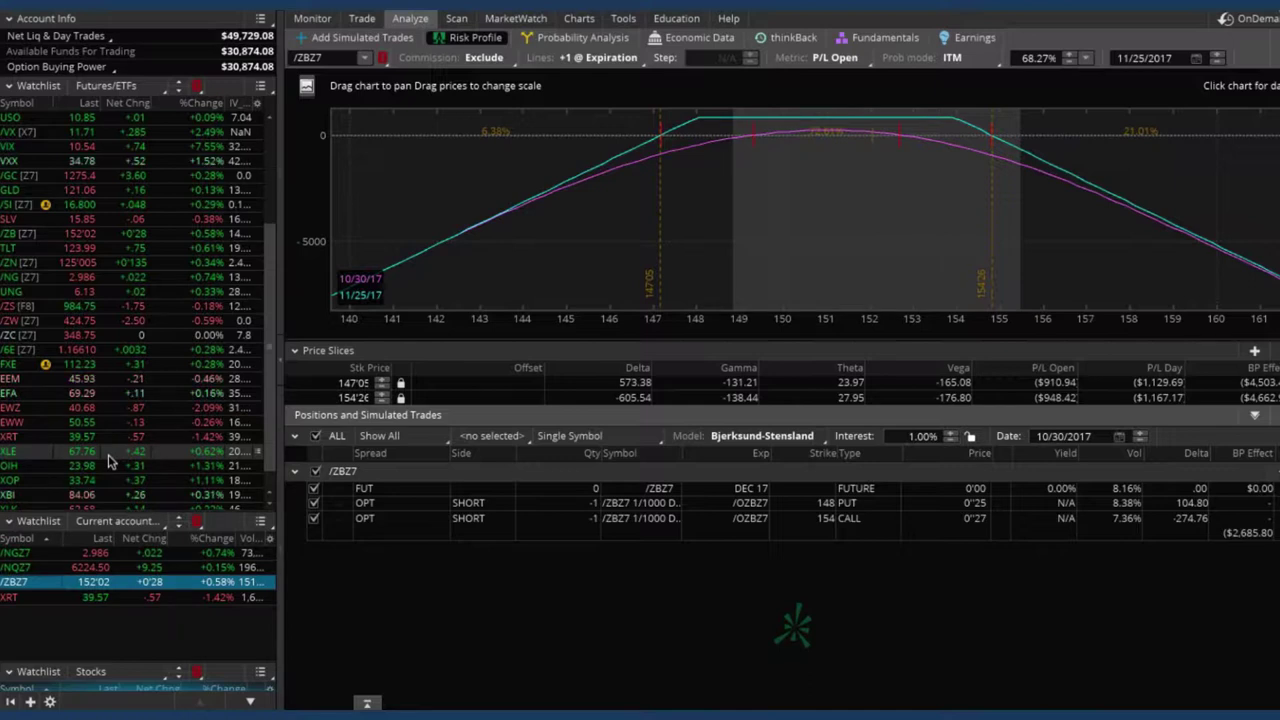
# Switch the analysis to XRT and pan its P/L graph toward higher prices.
pyautogui.click(35, 600)
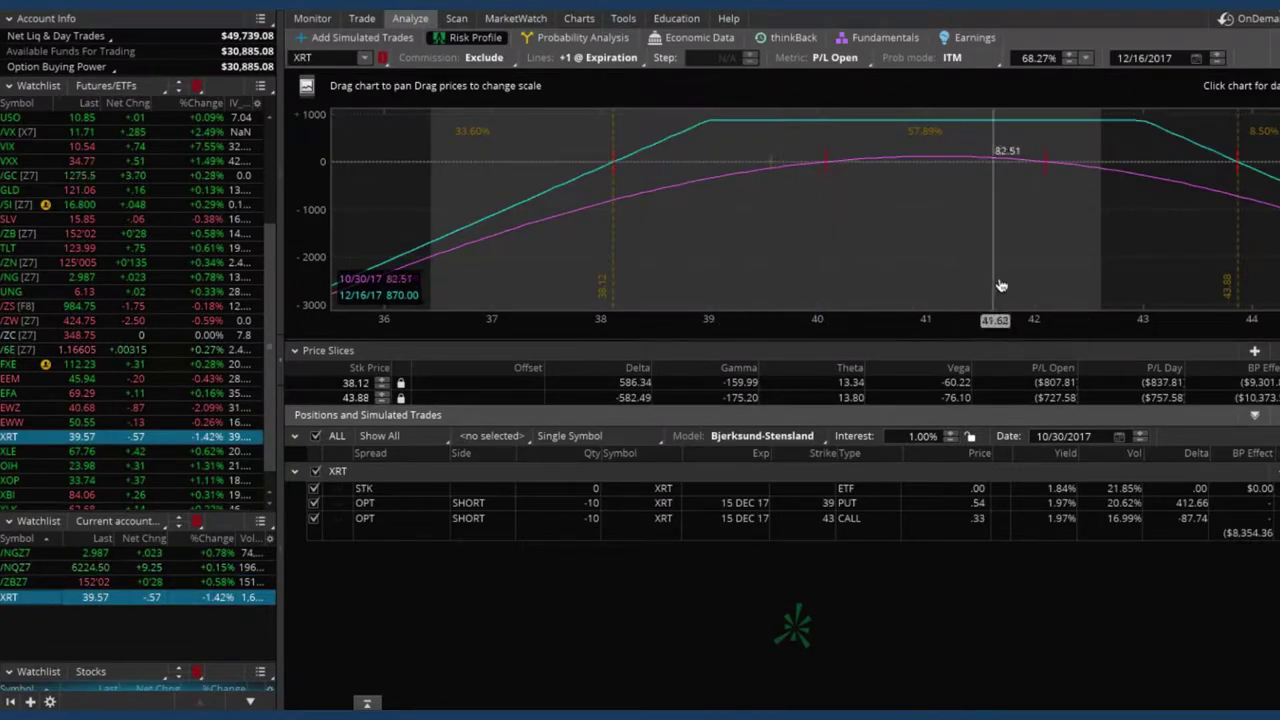
pyautogui.moveTo(1071, 277); pyautogui.dragTo(961, 284)
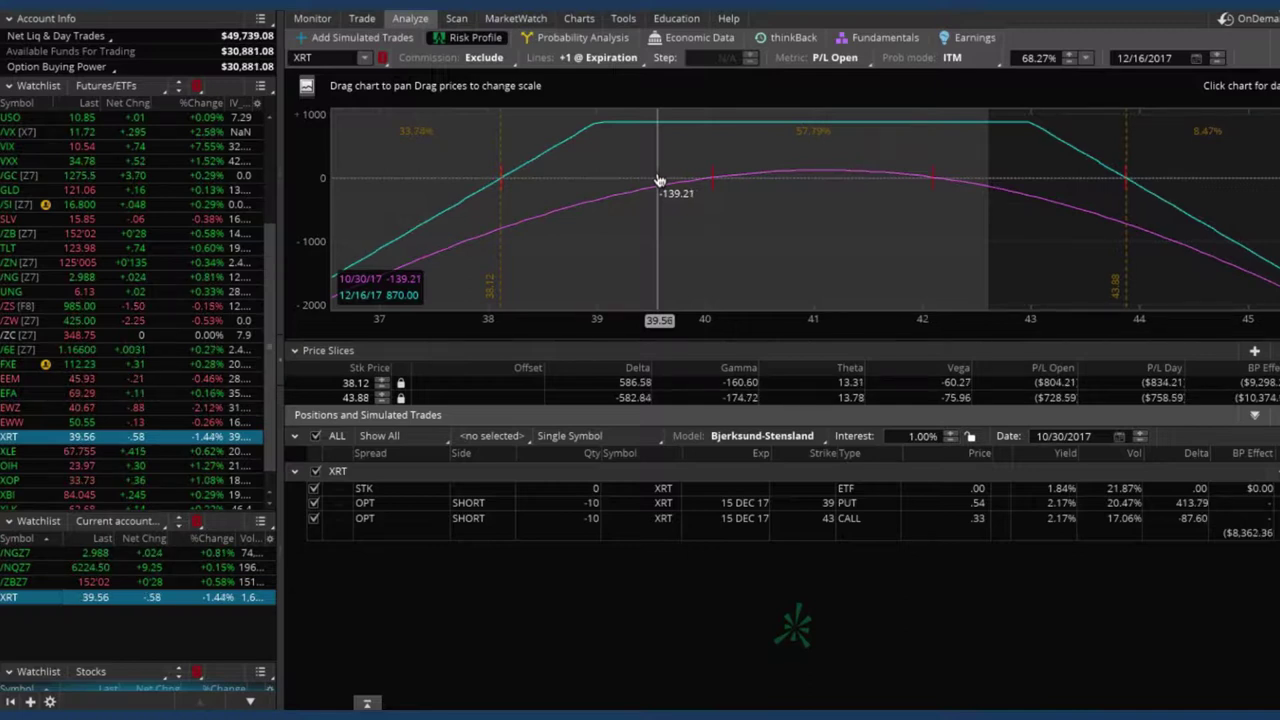
# Switch the analysis to /NQZ7, widening and centering the P/L curve on the strikes.
pyautogui.click(48, 570)
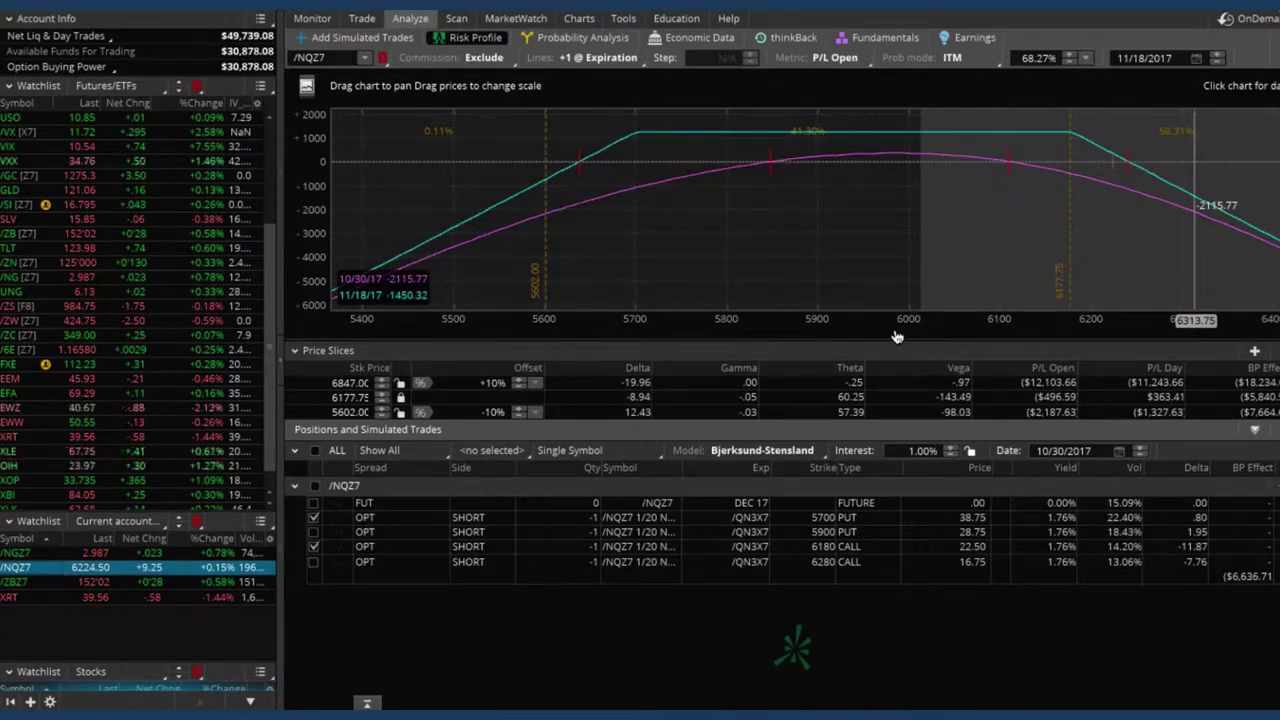
pyautogui.moveTo(994, 331); pyautogui.dragTo(1128, 330)
pyautogui.moveTo(1157, 273); pyautogui.dragTo(1006, 288)
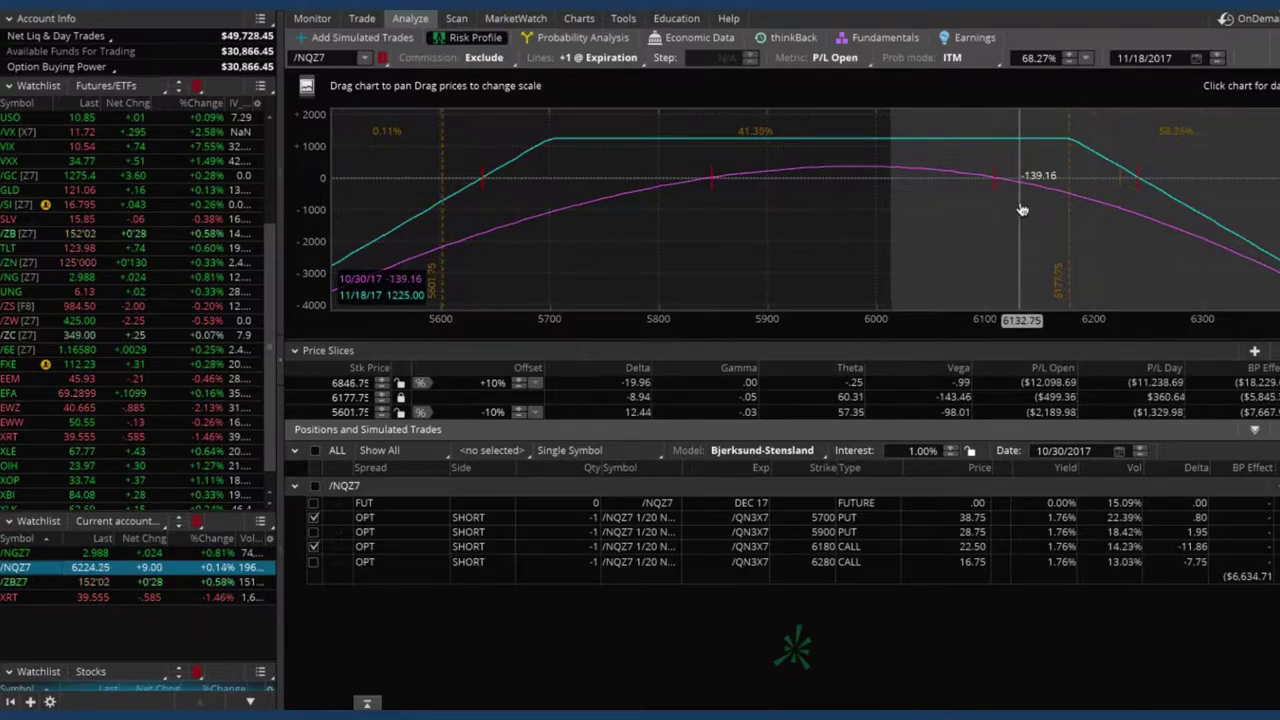
# Swap the 6180 call for the 5900 put in the analysis, then restore the 6180 call.
pyautogui.click(313, 546)
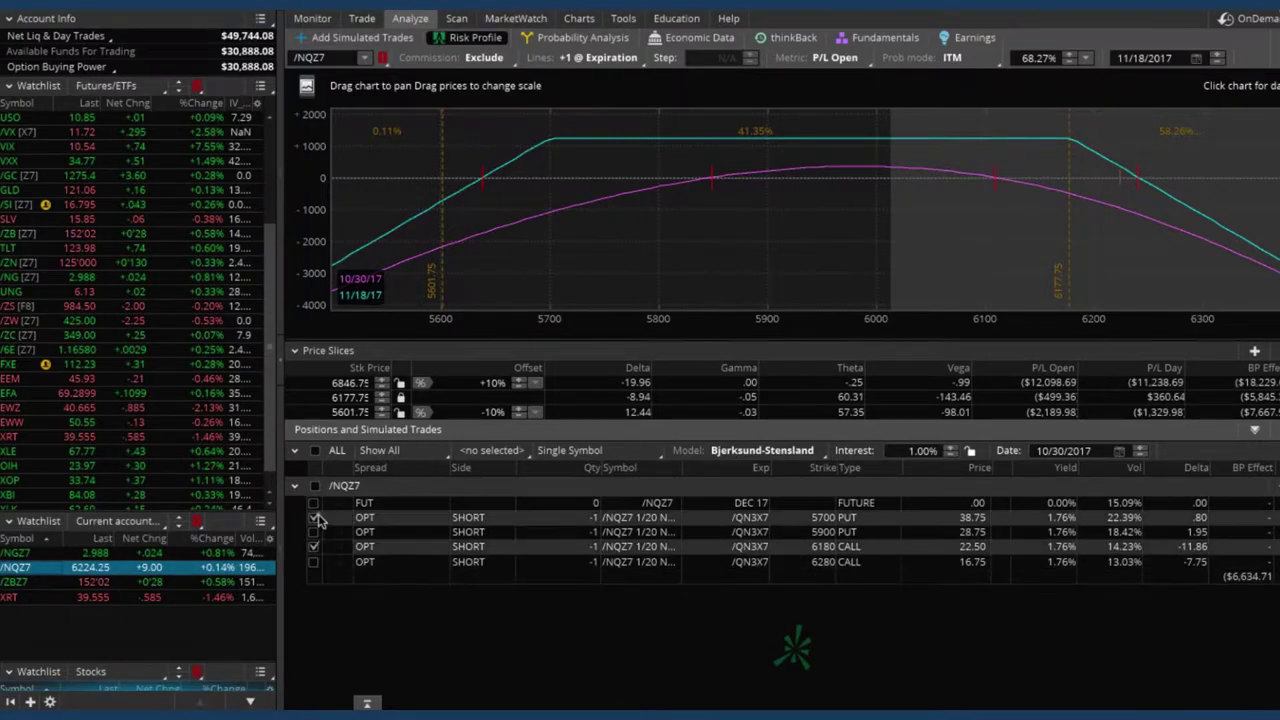
pyautogui.click(313, 532)
pyautogui.click(313, 532)
pyautogui.click(313, 546)
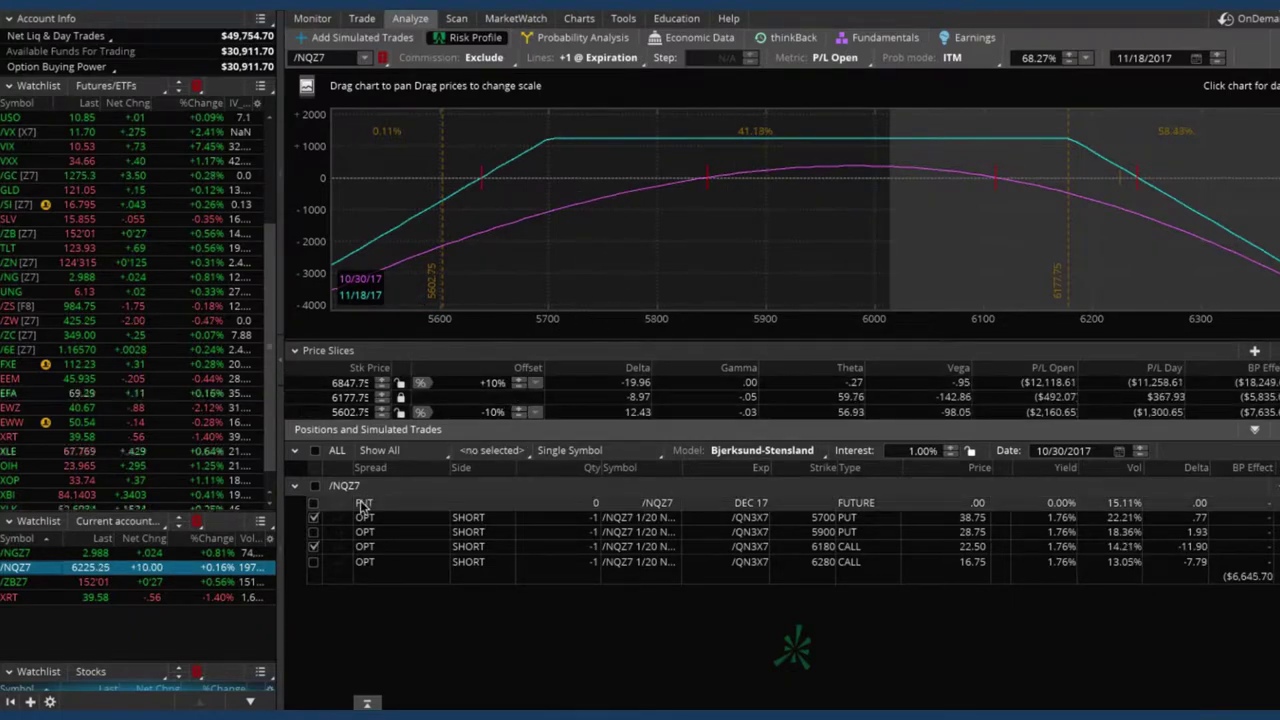
# Include the 6180 call, then reset the risk analysis to defaults, discarding adjustments.
pyautogui.click(315, 548)
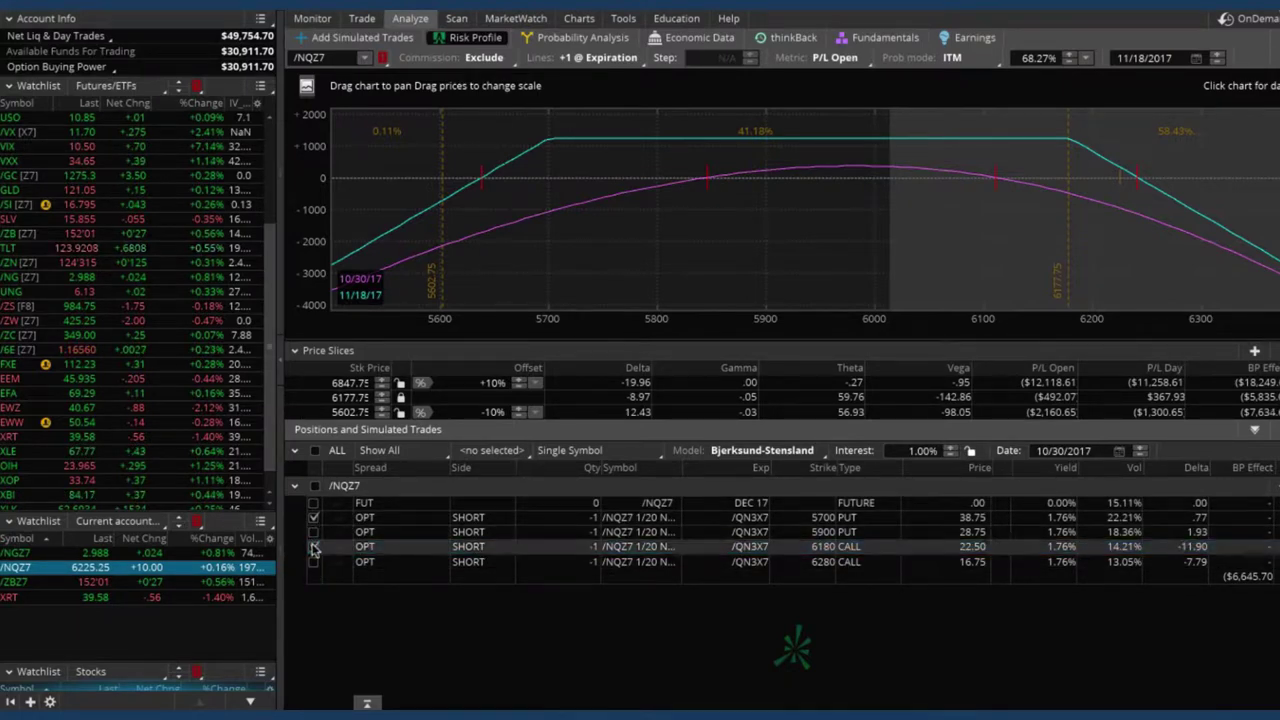
pyautogui.click(314, 548)
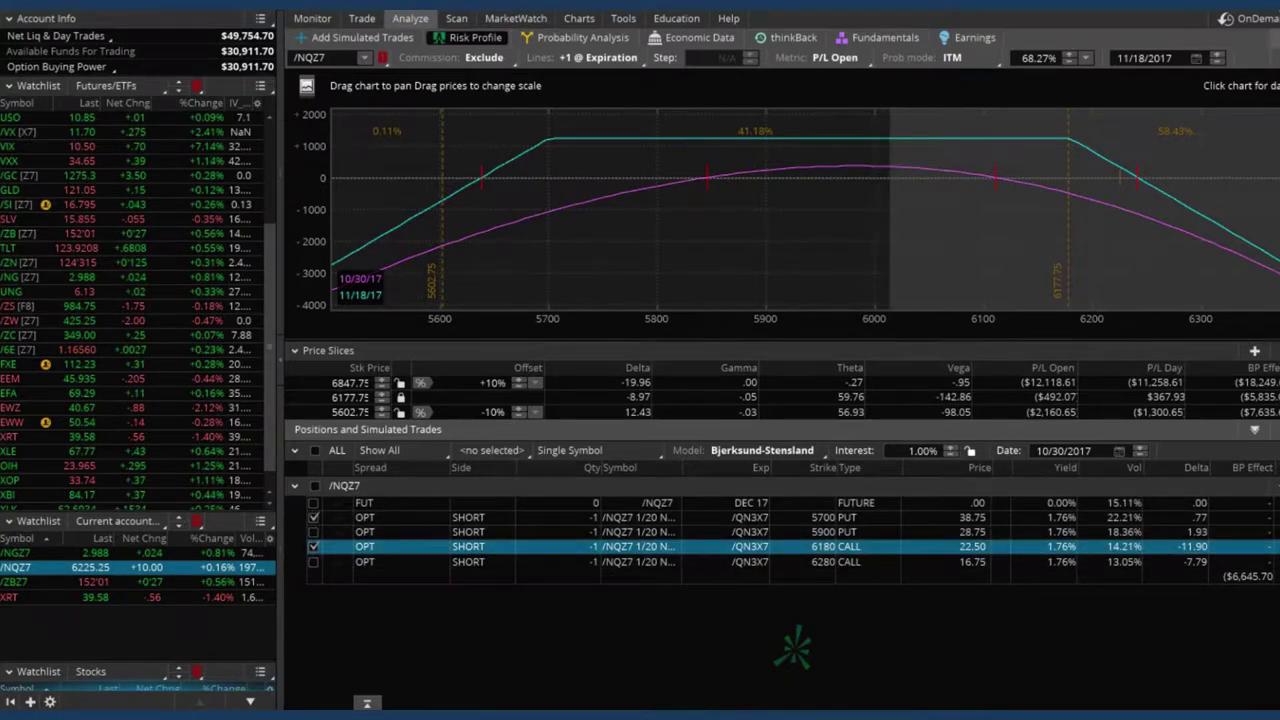
pyautogui.click(1274, 38)
pyautogui.click(1200, 66)
pyautogui.click(706, 74)
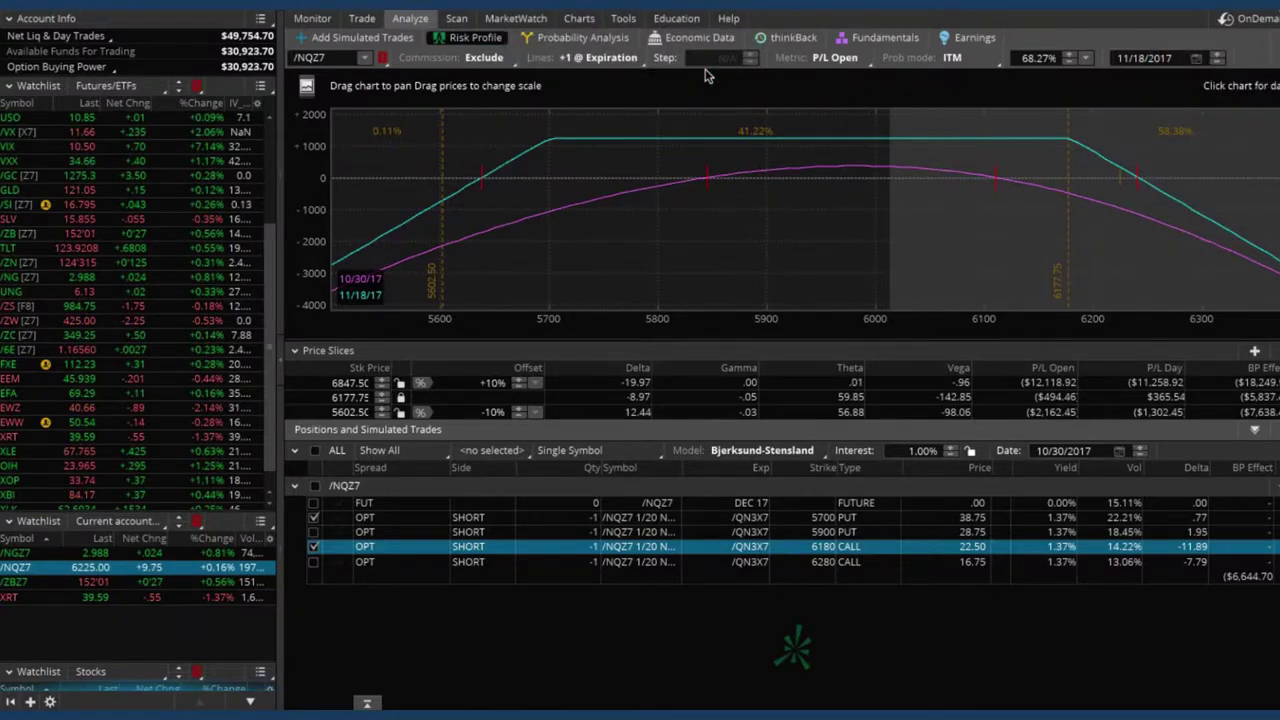
# Exclude the future, 5900 put, 6180 call and 6280 call, keeping only the 5700 put.
pyautogui.click(313, 504)
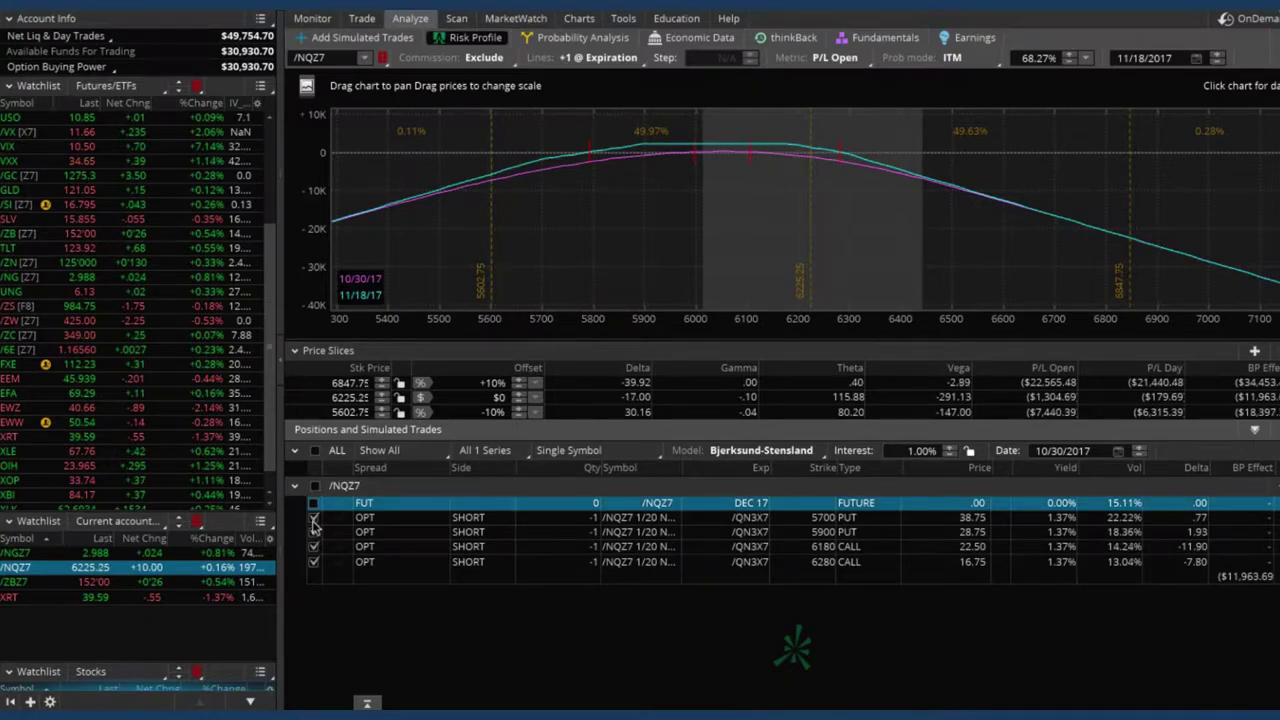
pyautogui.click(313, 518)
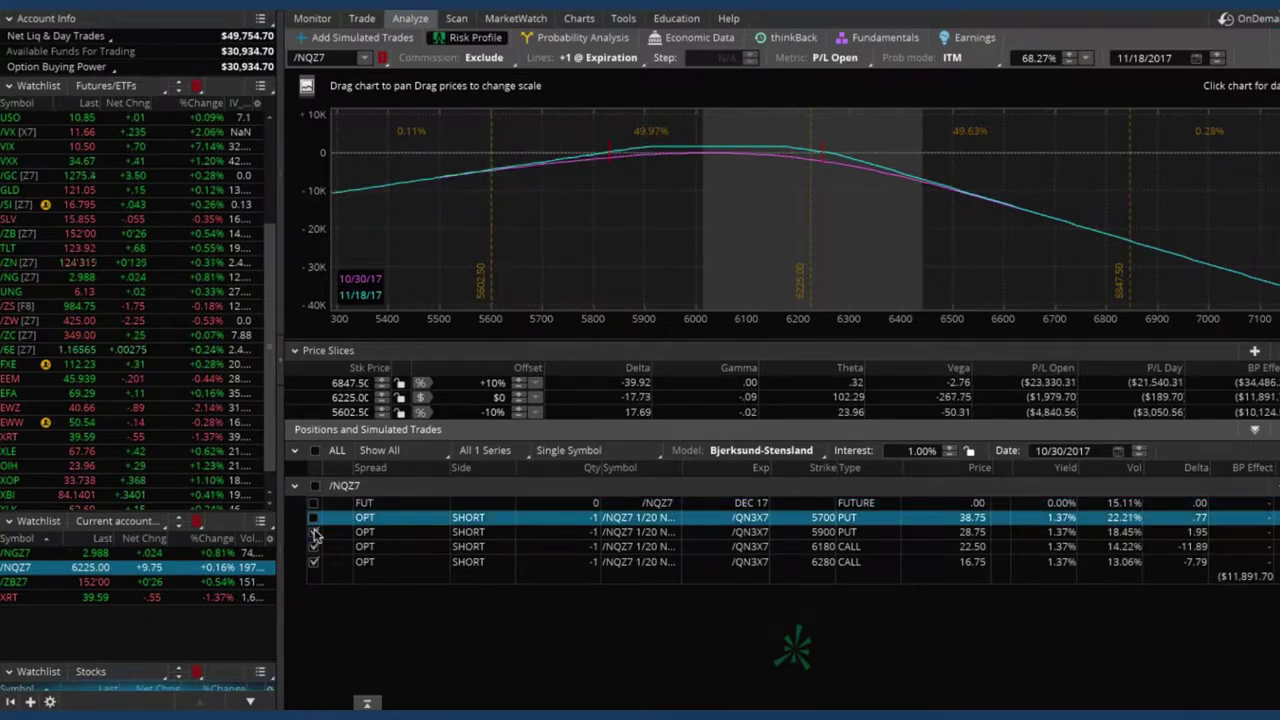
pyautogui.click(313, 533)
pyautogui.click(313, 518)
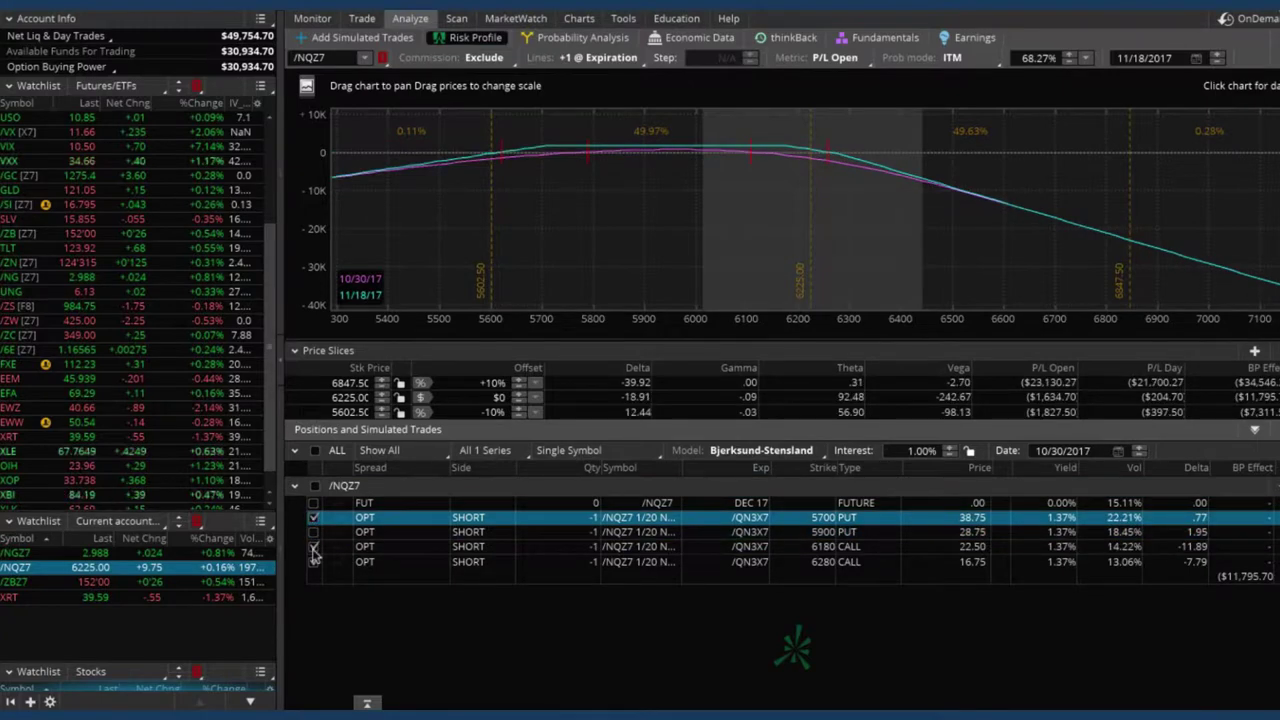
pyautogui.click(313, 548)
pyautogui.click(313, 562)
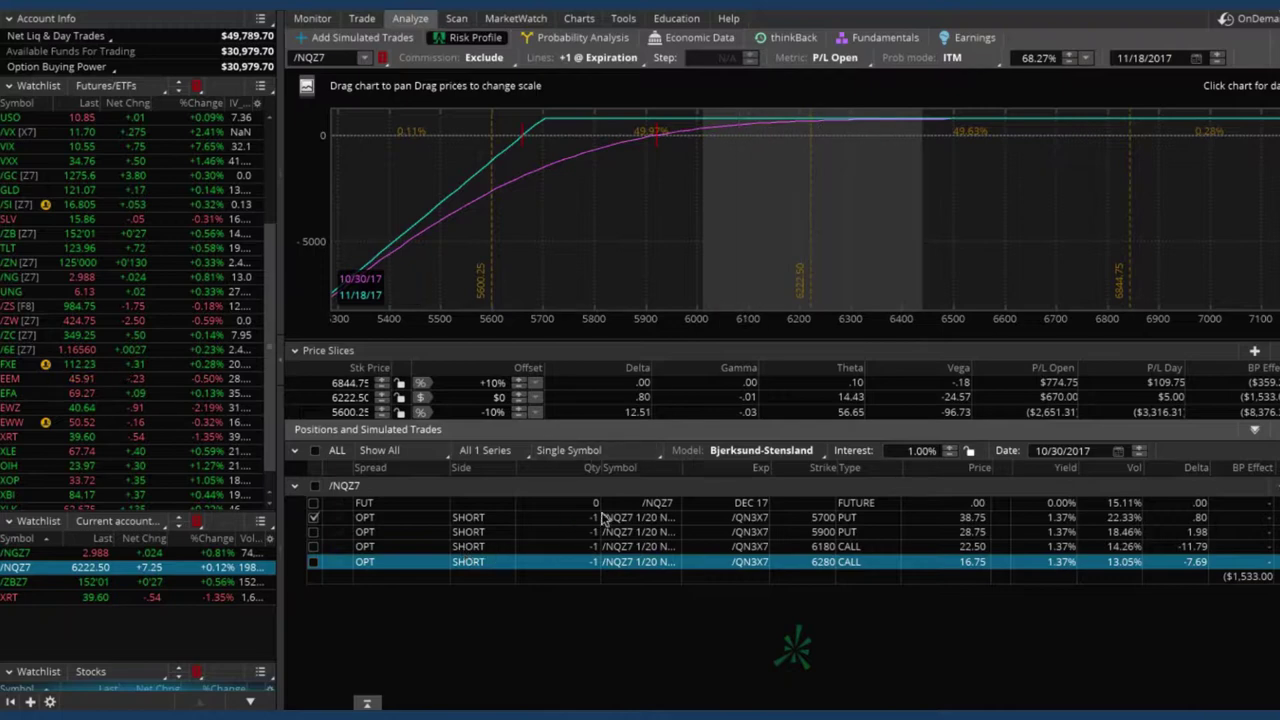
pyautogui.click(517, 521)
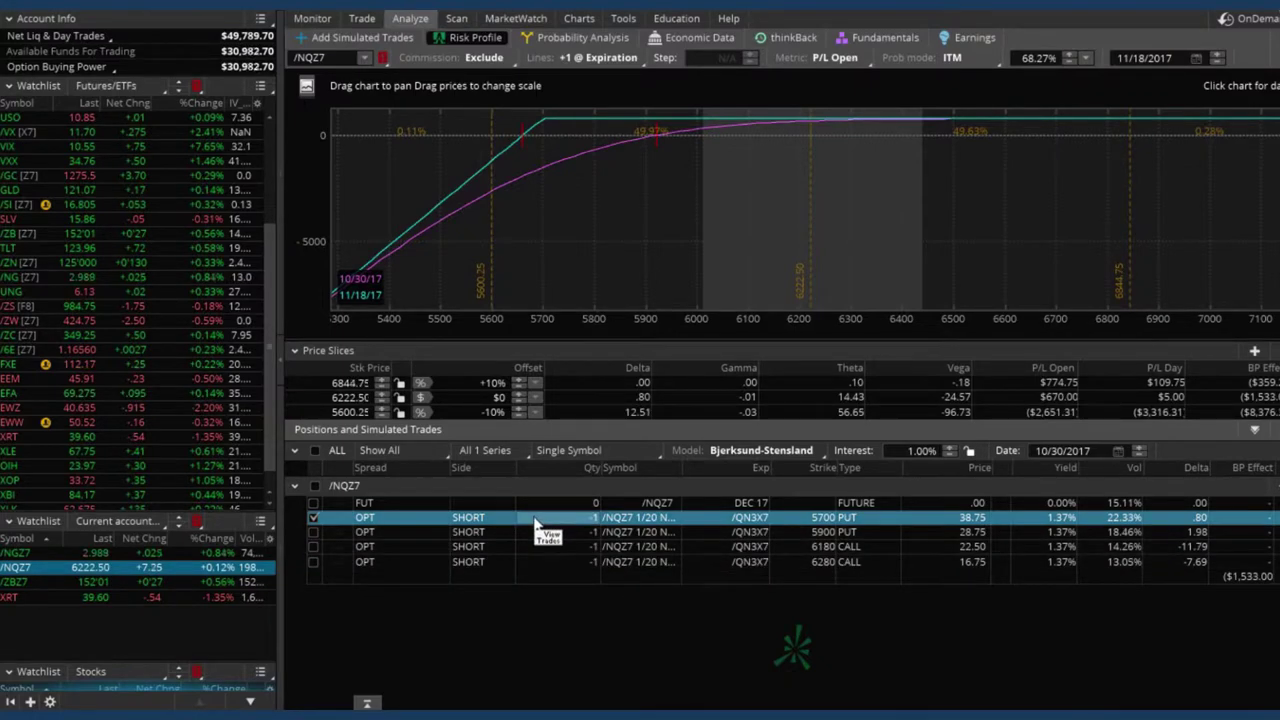
# Create a closing buy order for one /NQZ7 5700 put from its position row.
pyautogui.rightClick(536, 525)
pyautogui.moveTo(660, 538)
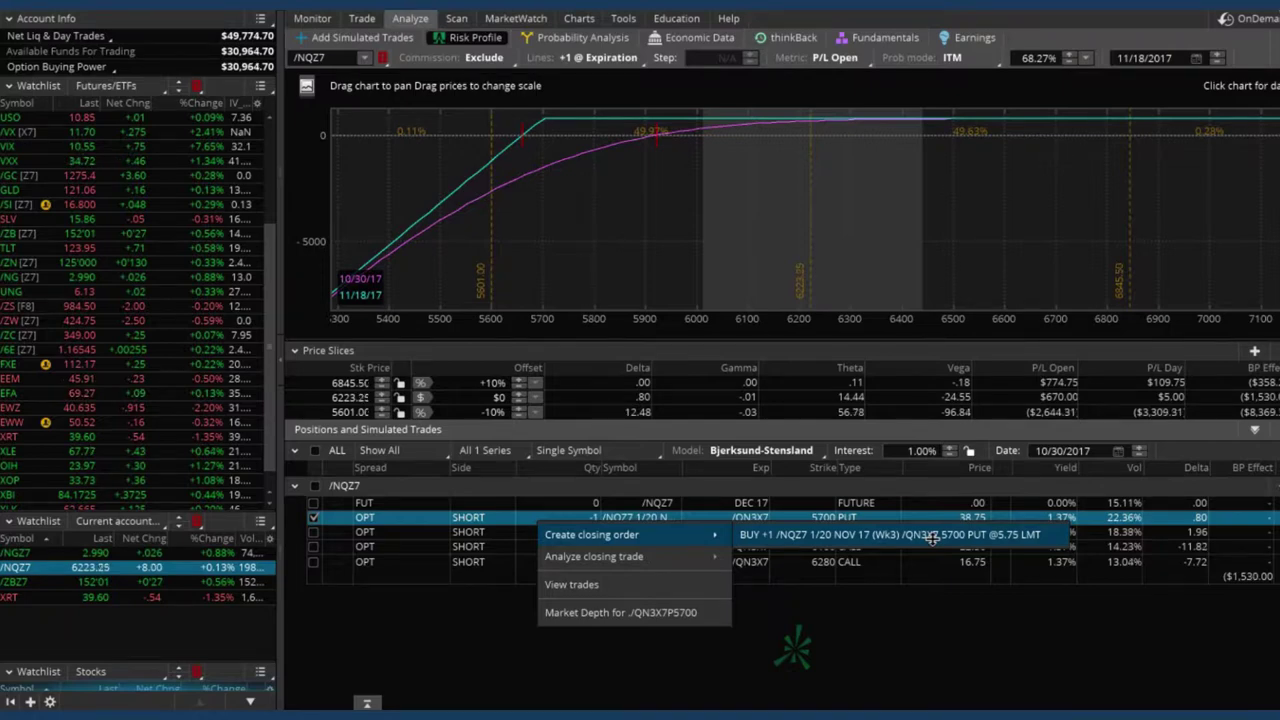
pyautogui.click(932, 535)
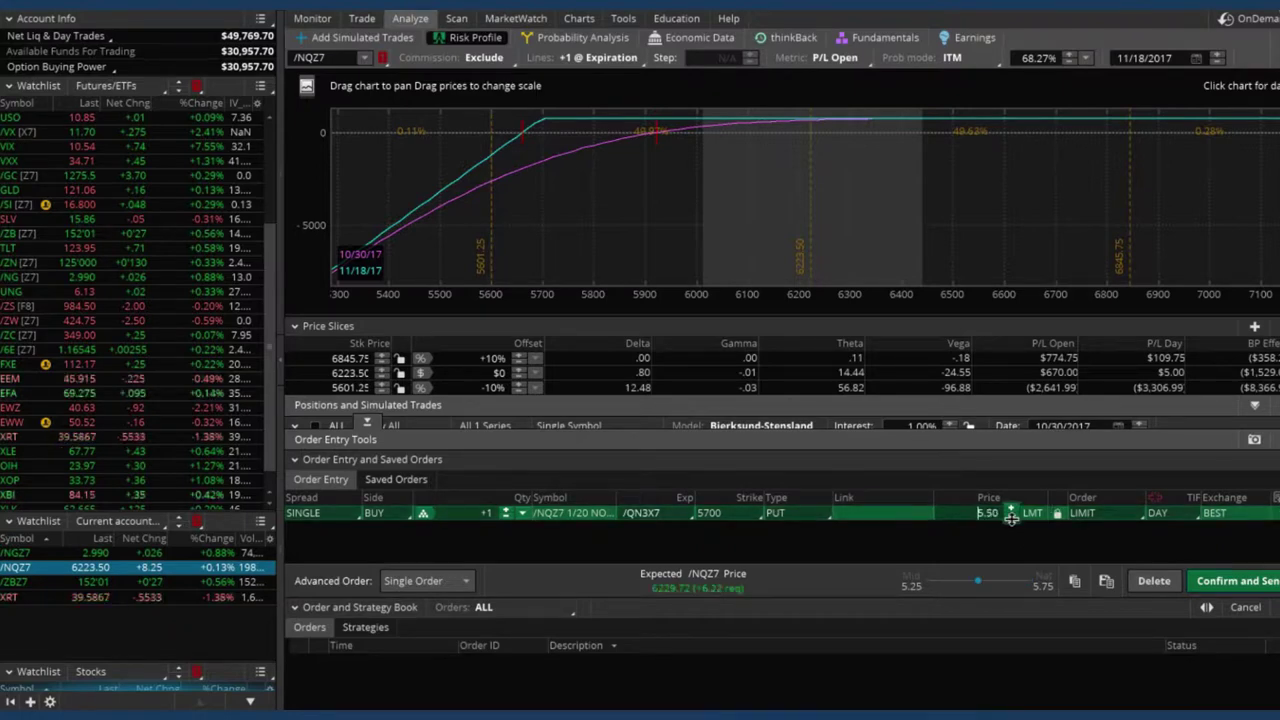
# Lower the buyback limit to 5.50, review and send the order.
pyautogui.click(1011, 517)
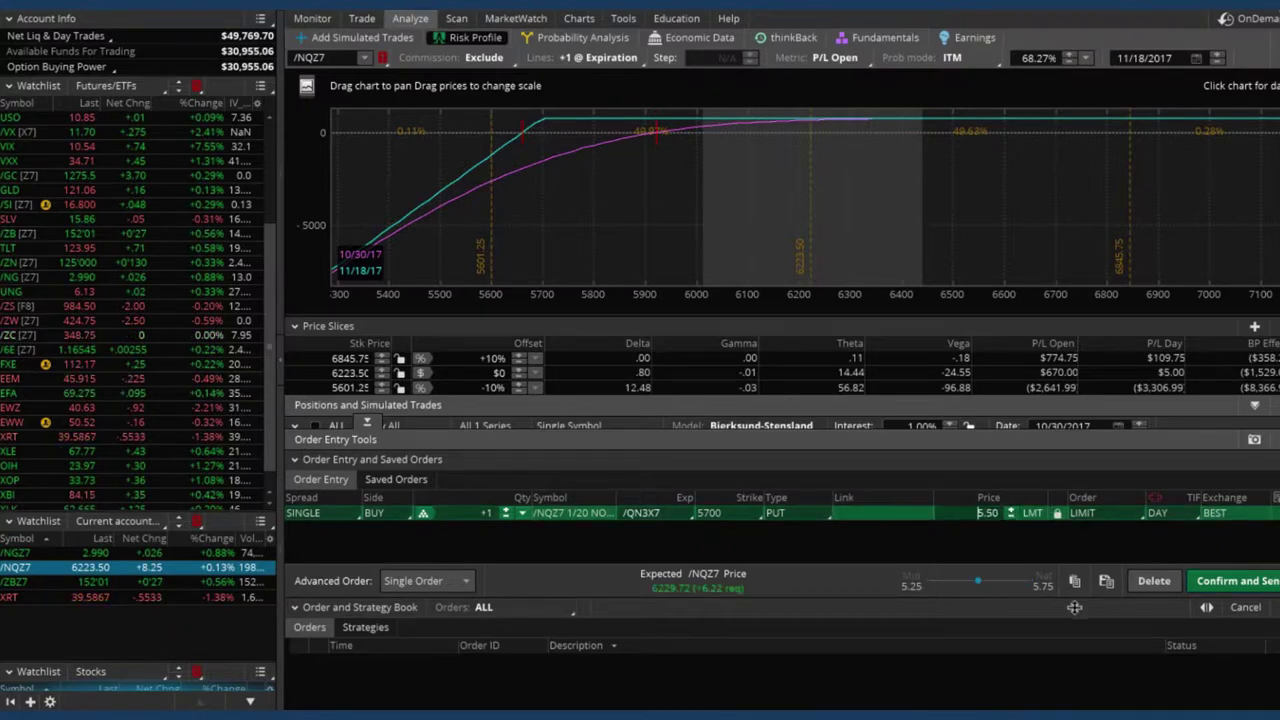
pyautogui.click(1244, 588)
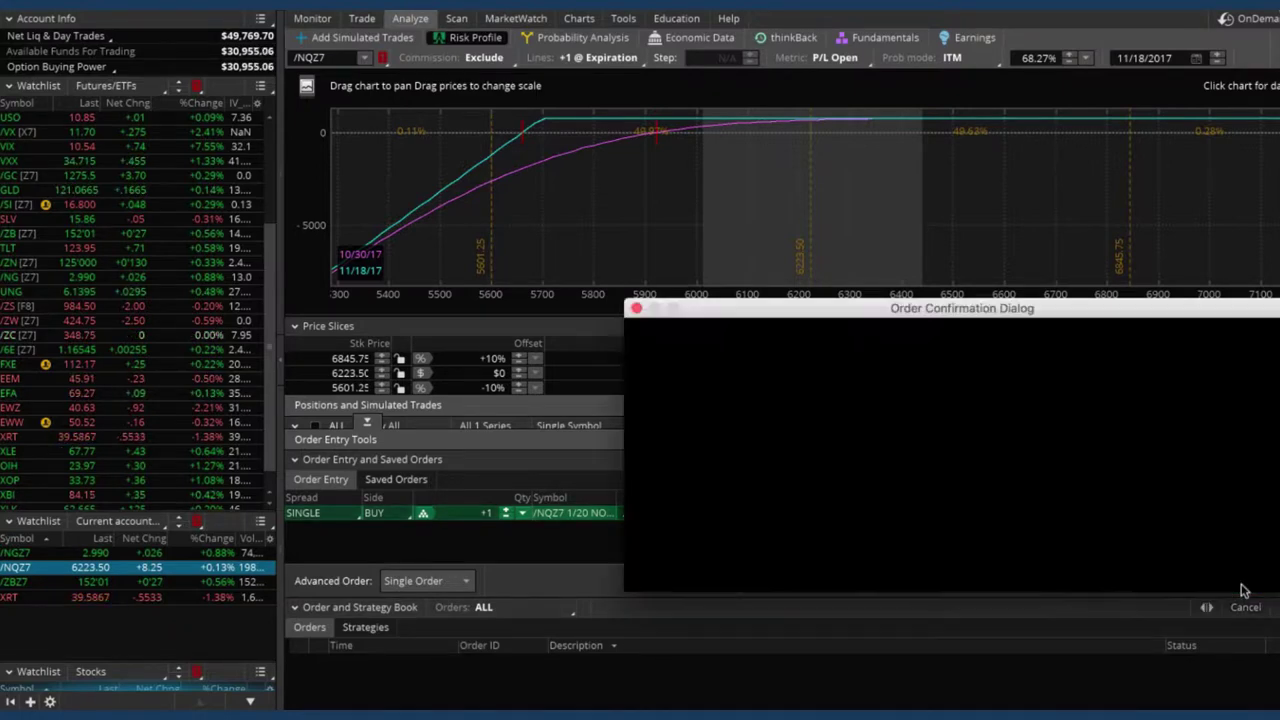
pyautogui.click(1246, 574)
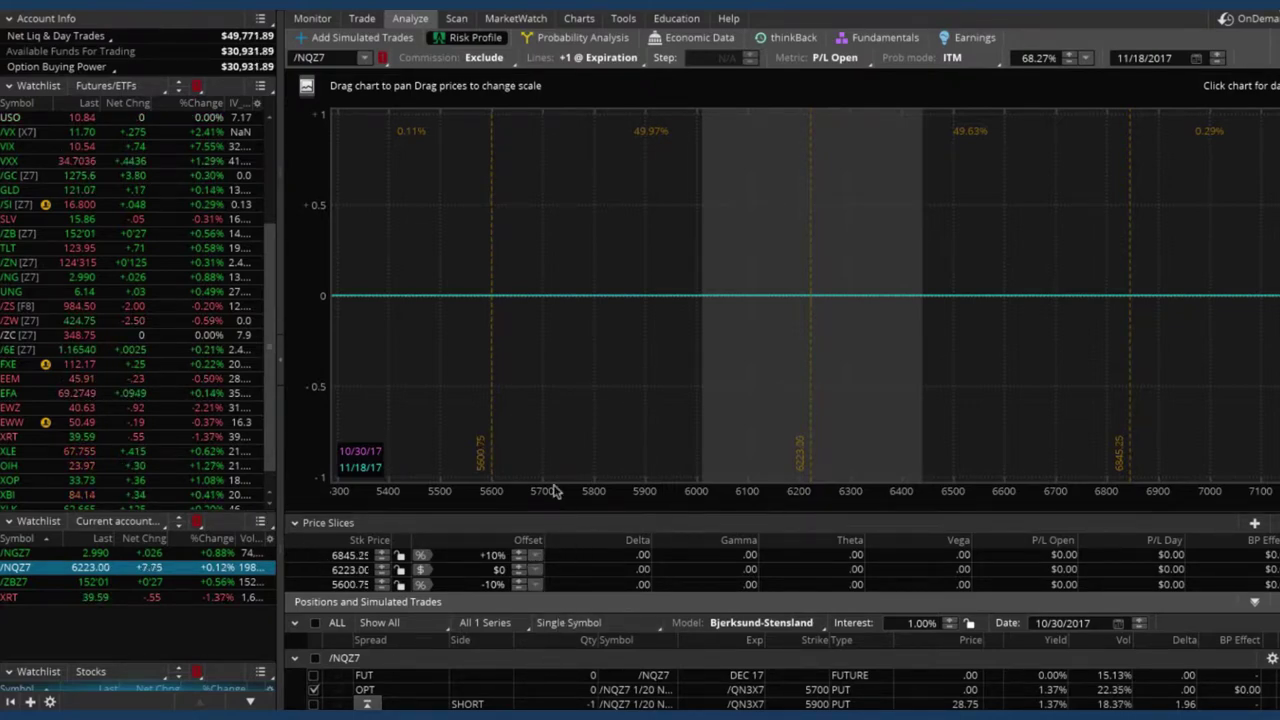
# Switch to the Trade page to view the /NQZ7 option chain and filled order.
pyautogui.click(364, 19)
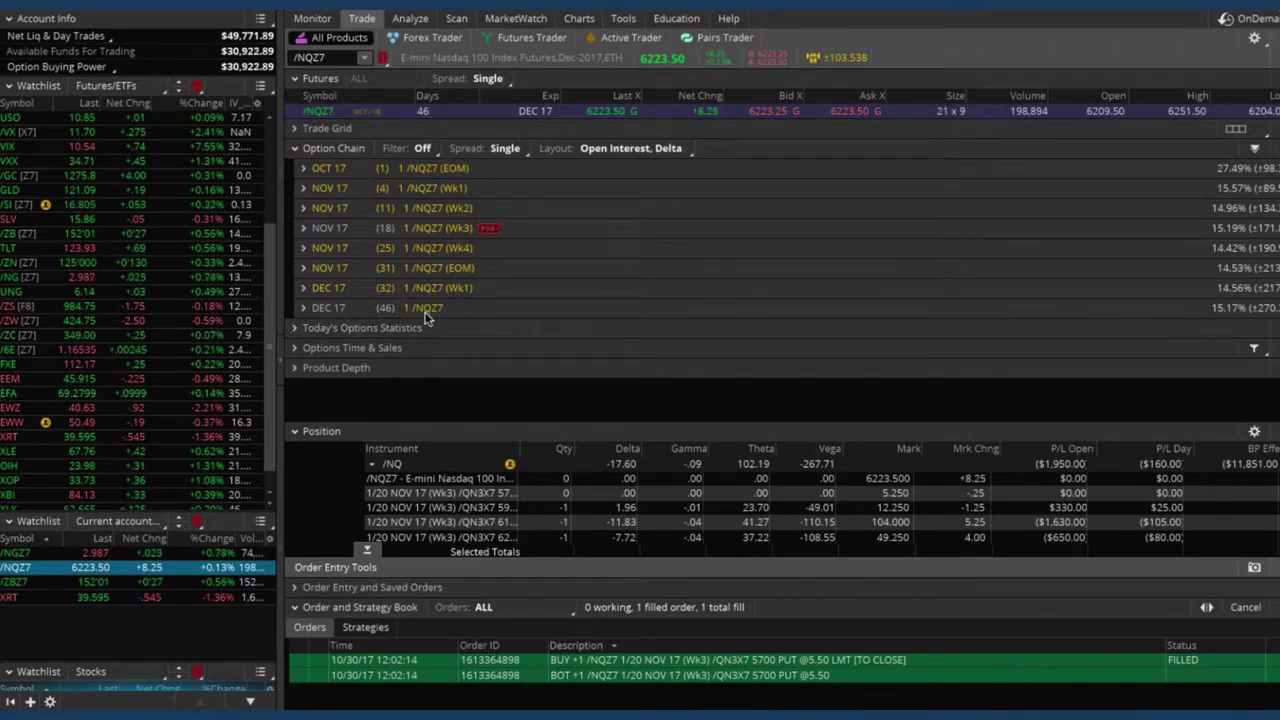
# Expand the DEC 17 /NQZ7 series, scroll to strike 6060 and select its put.
pyautogui.click(306, 315)
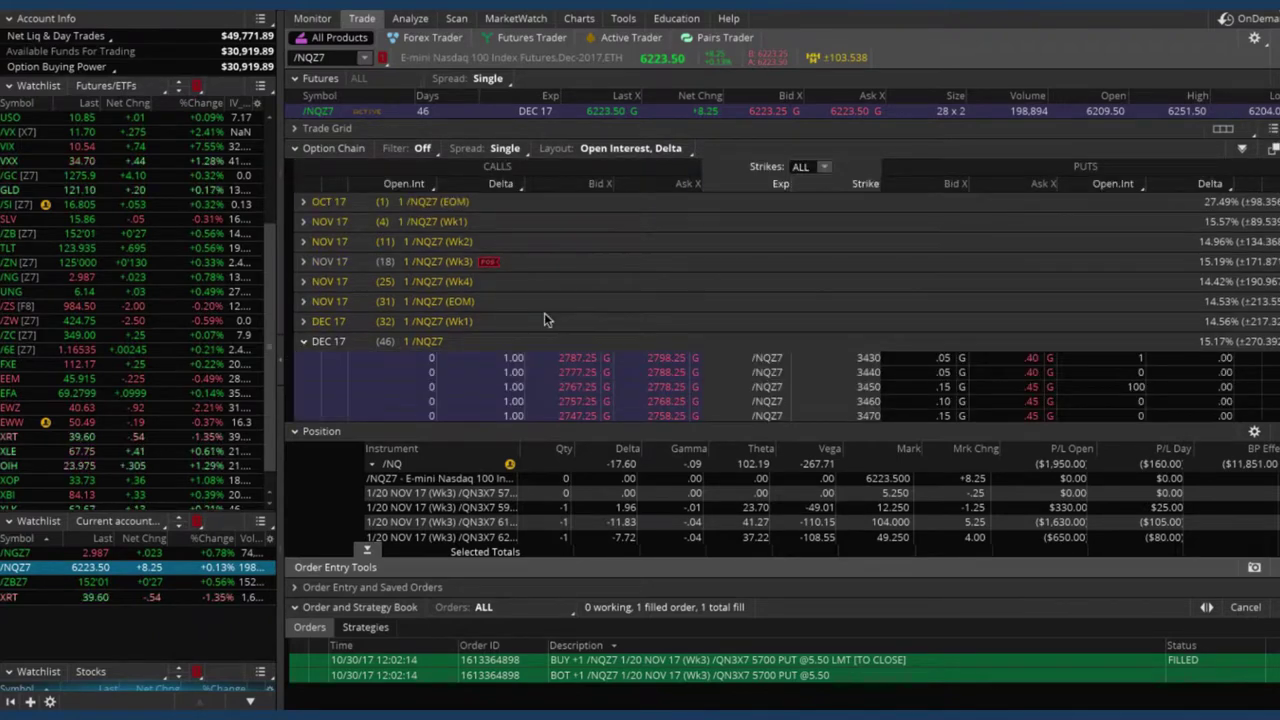
pyautogui.scroll(-3, 547, 319)
pyautogui.scroll(-5, 544, 319)
pyautogui.scroll(-20, 544, 319)
pyautogui.scroll(-20, 544, 319)
pyautogui.scroll(-20, 544, 319)
pyautogui.scroll(7, 543, 315)
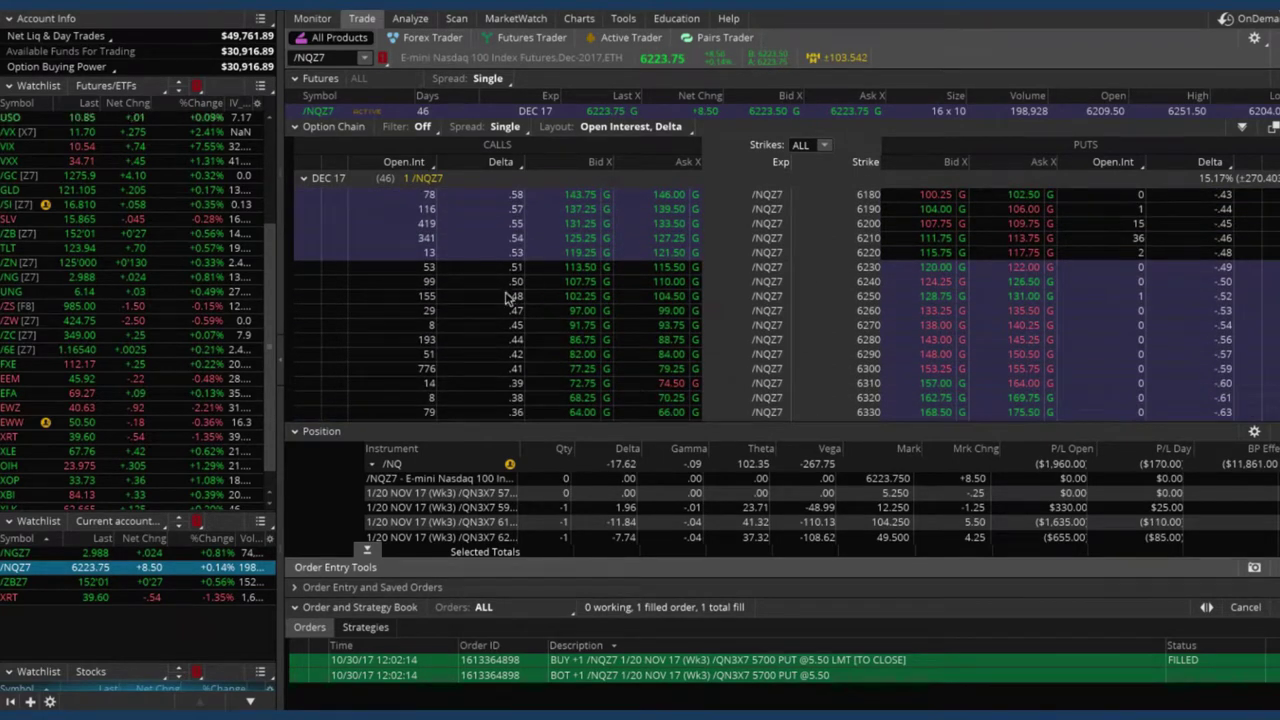
pyautogui.scroll(-2, 512, 336)
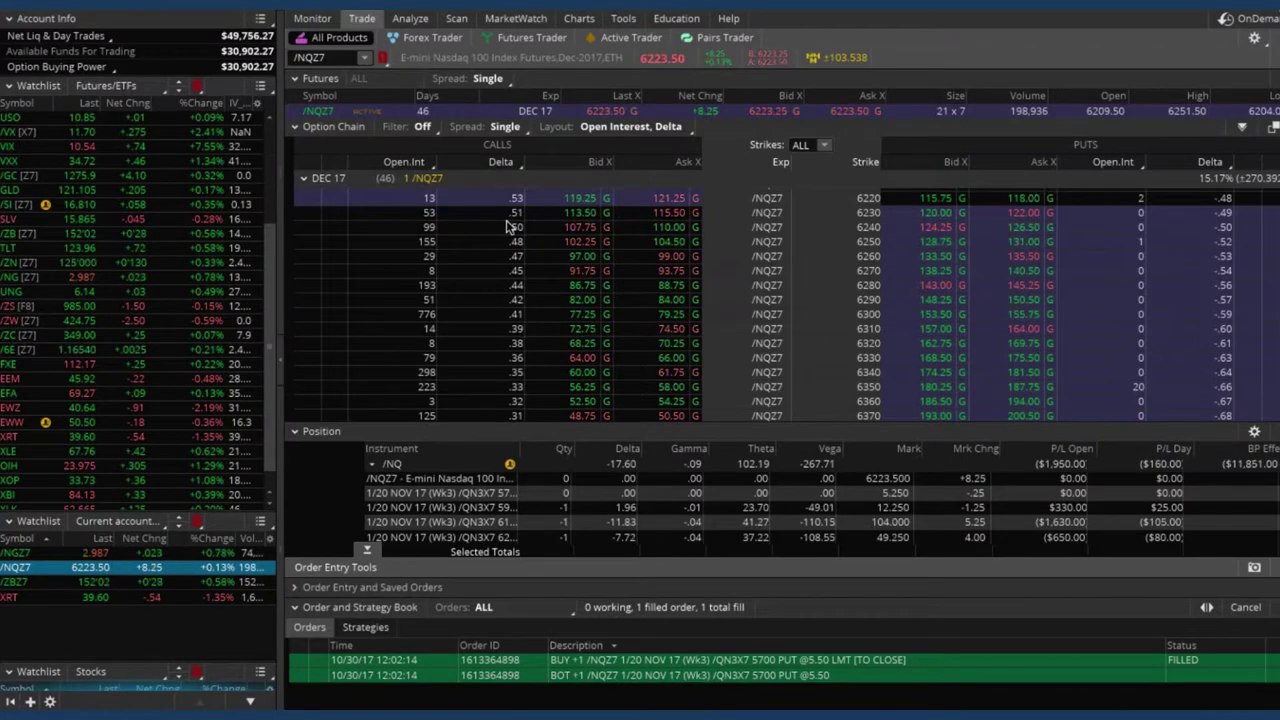
pyautogui.scroll(2, 510, 272)
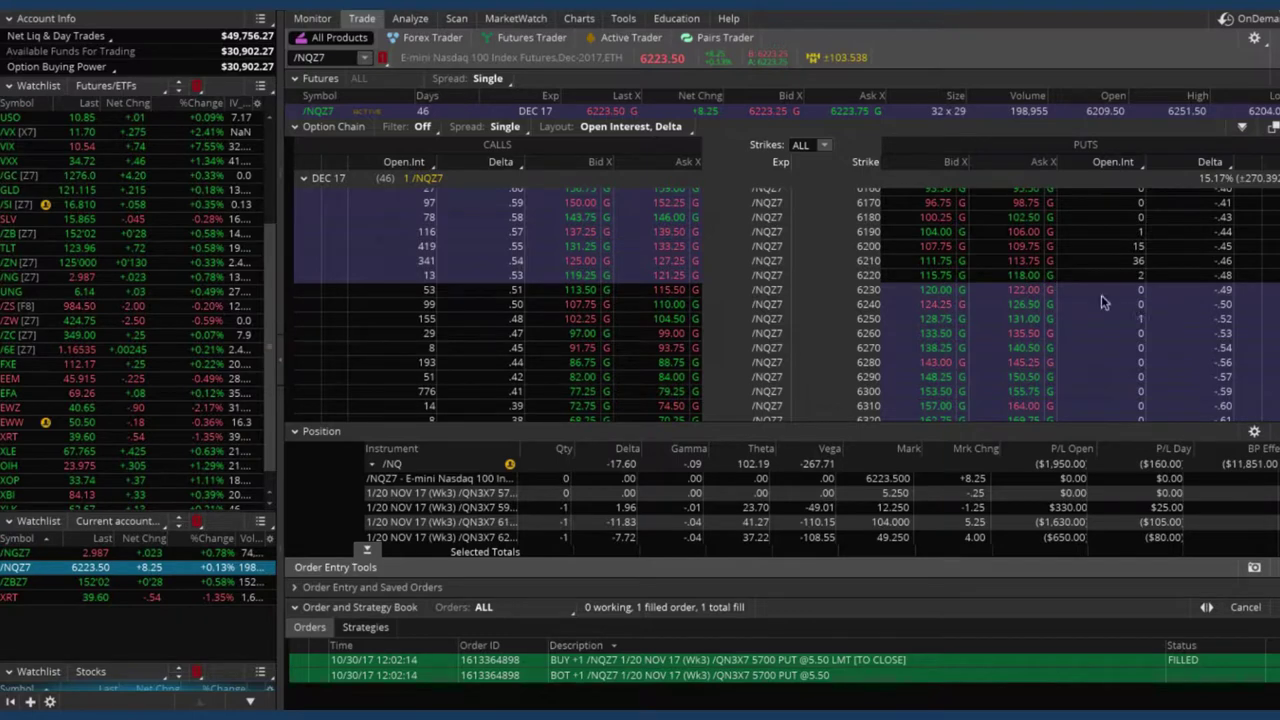
pyautogui.scroll(2, 1040, 308)
pyautogui.scroll(1, 1040, 308)
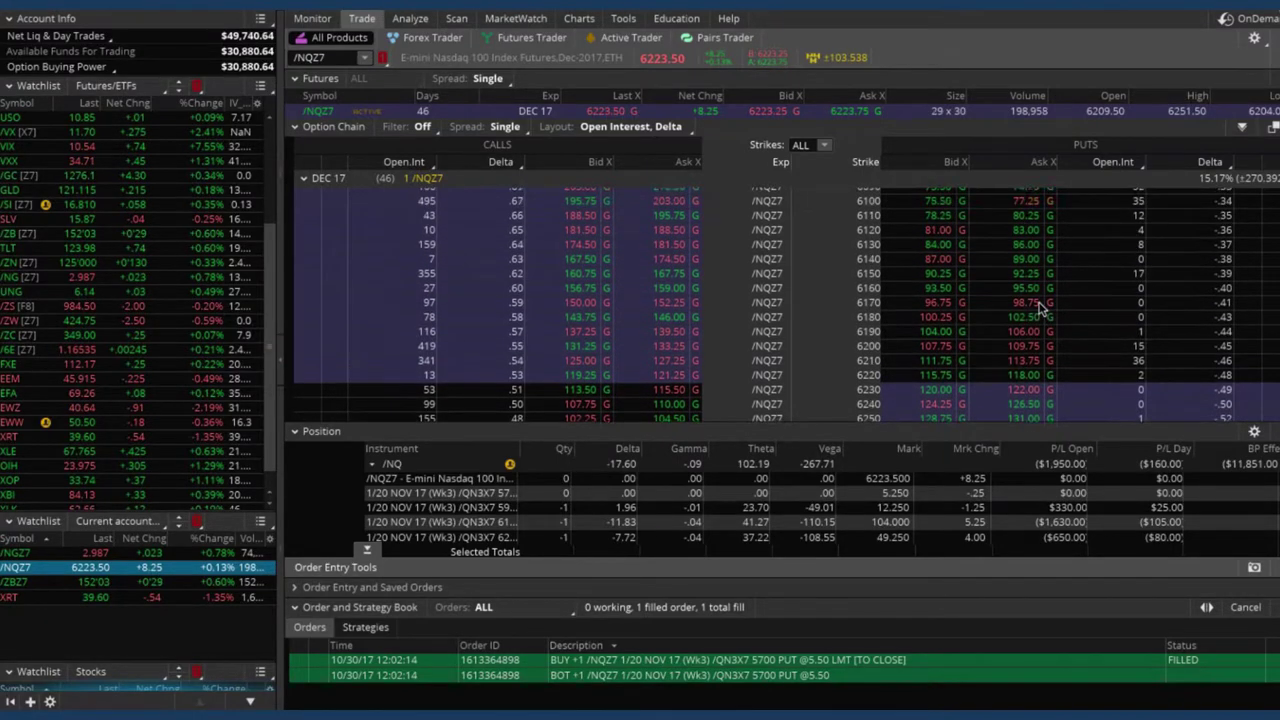
pyautogui.scroll(5, 1180, 300)
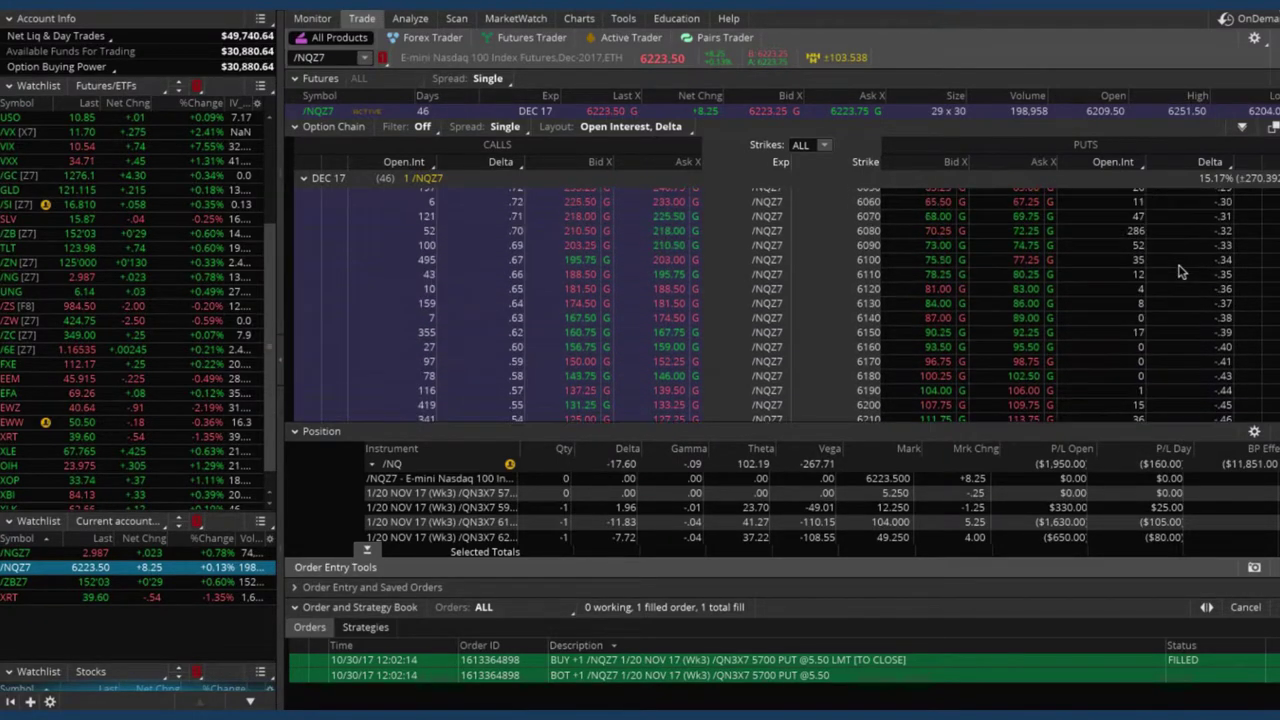
pyautogui.scroll(1, 1180, 271)
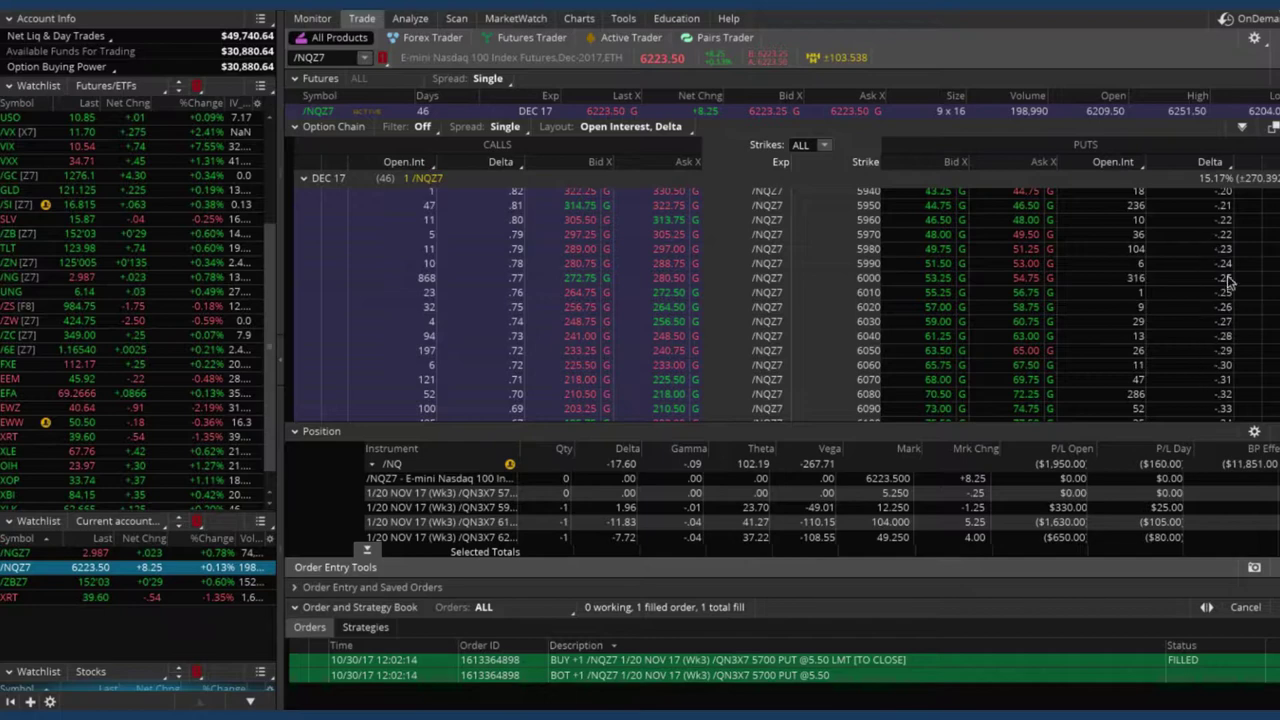
pyautogui.scroll(-3, 1212, 290)
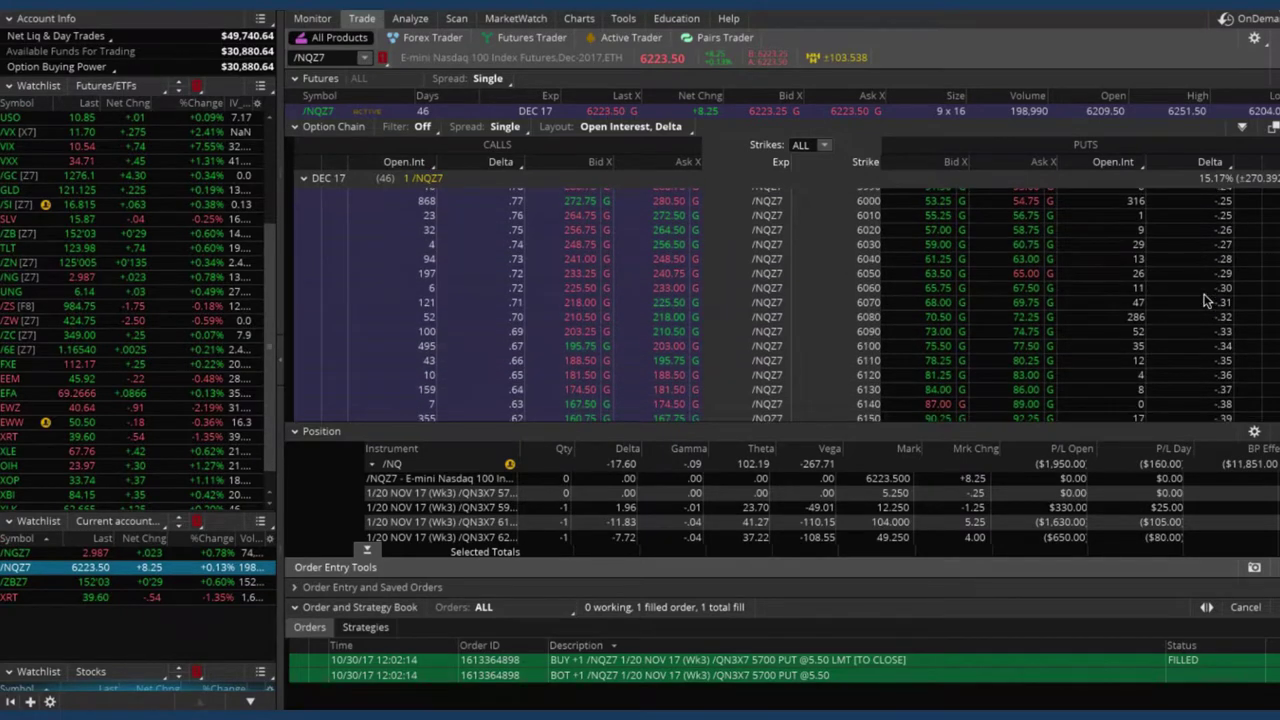
pyautogui.click(1184, 290)
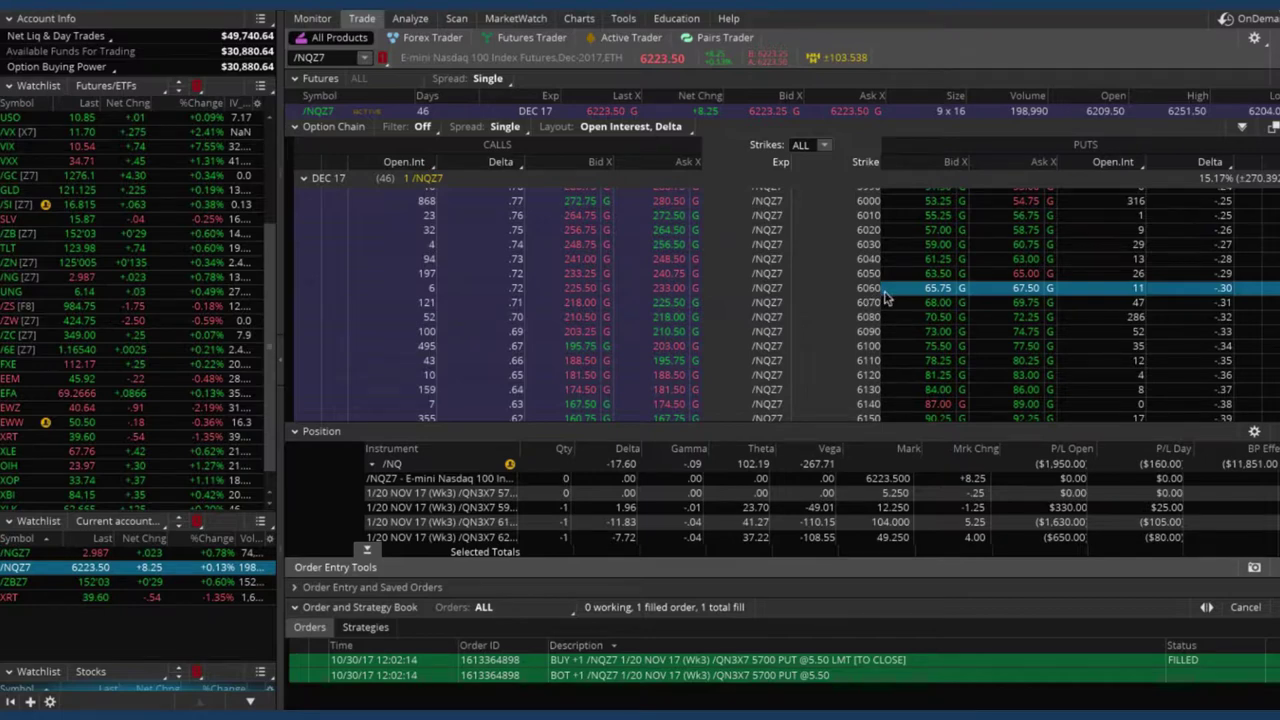
# Stage a single sell order for one DEC 17 /NQZ7 6060 put at a 66.75 limit.
pyautogui.rightClick(1075, 289)
pyautogui.moveTo(1119, 327)
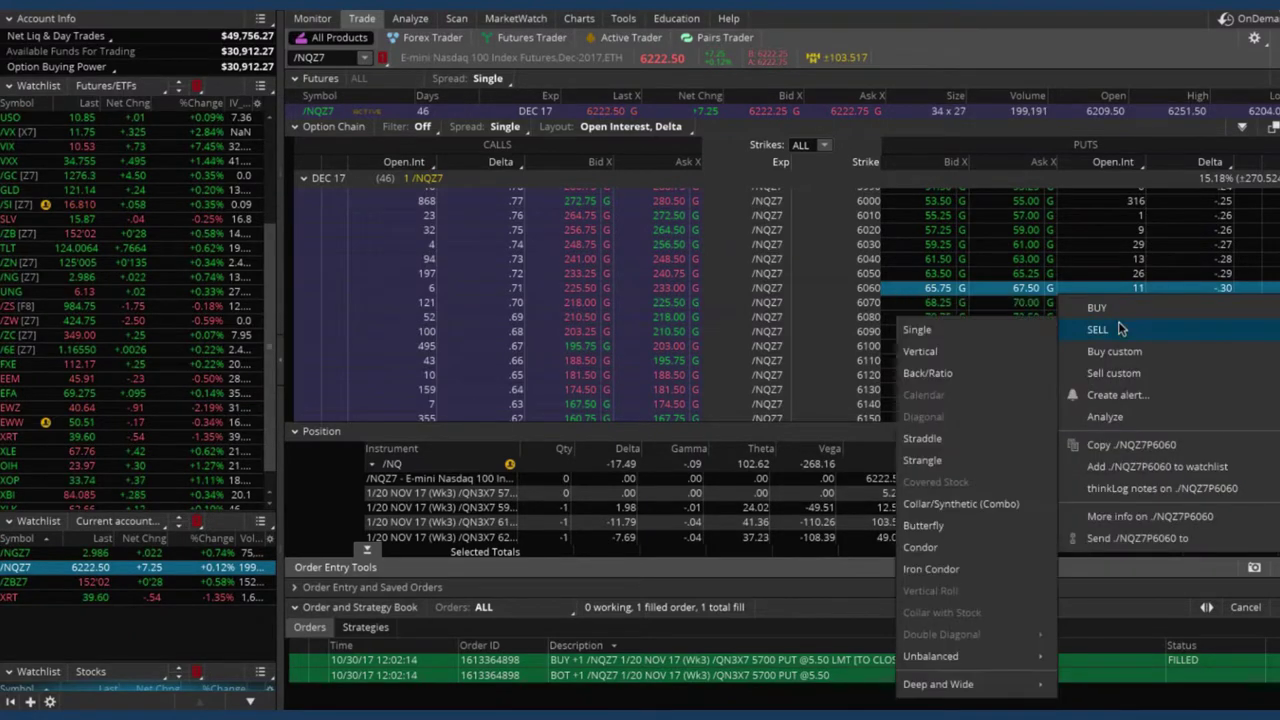
pyautogui.click(958, 334)
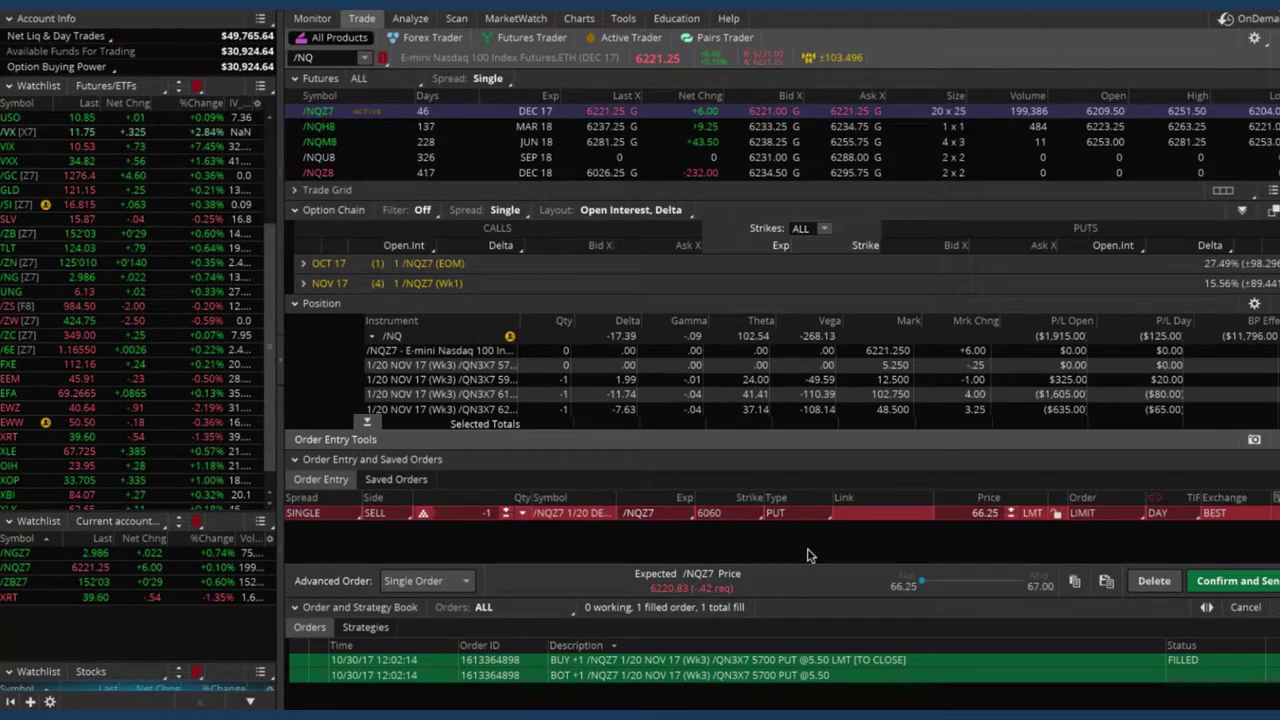
pyautogui.click(1012, 511)
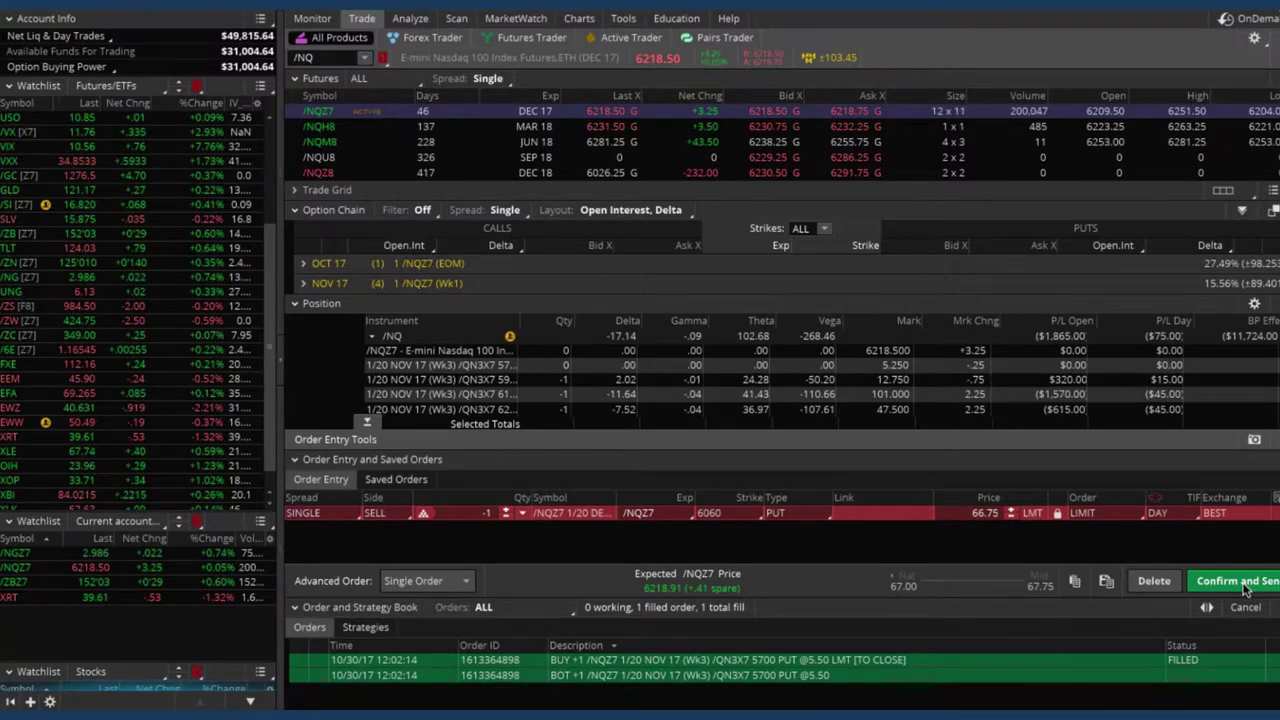
# Confirm and send the 6060 put sell order, filling short one at 67.00.
pyautogui.click(1240, 583)
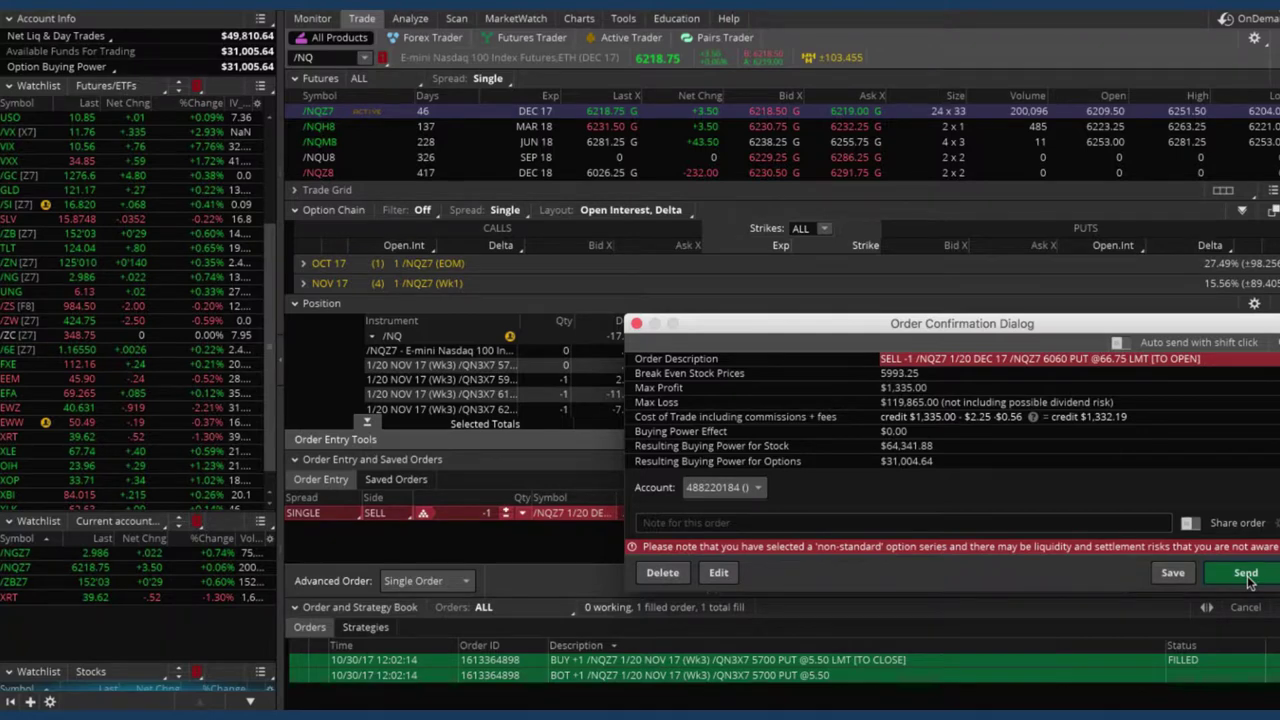
pyautogui.click(1245, 578)
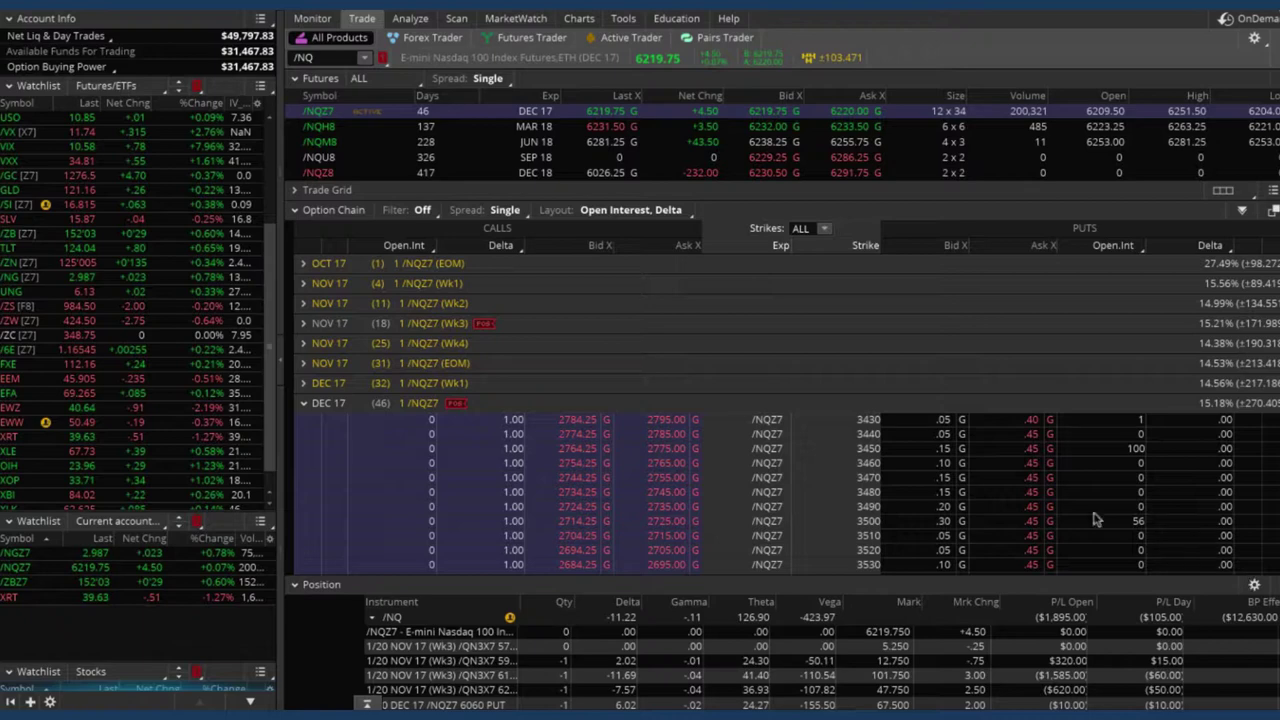
# Add the short DEC 17 6060 put to the Analyze risk graph, showing $530.37 open P/L.
pyautogui.click(411, 19)
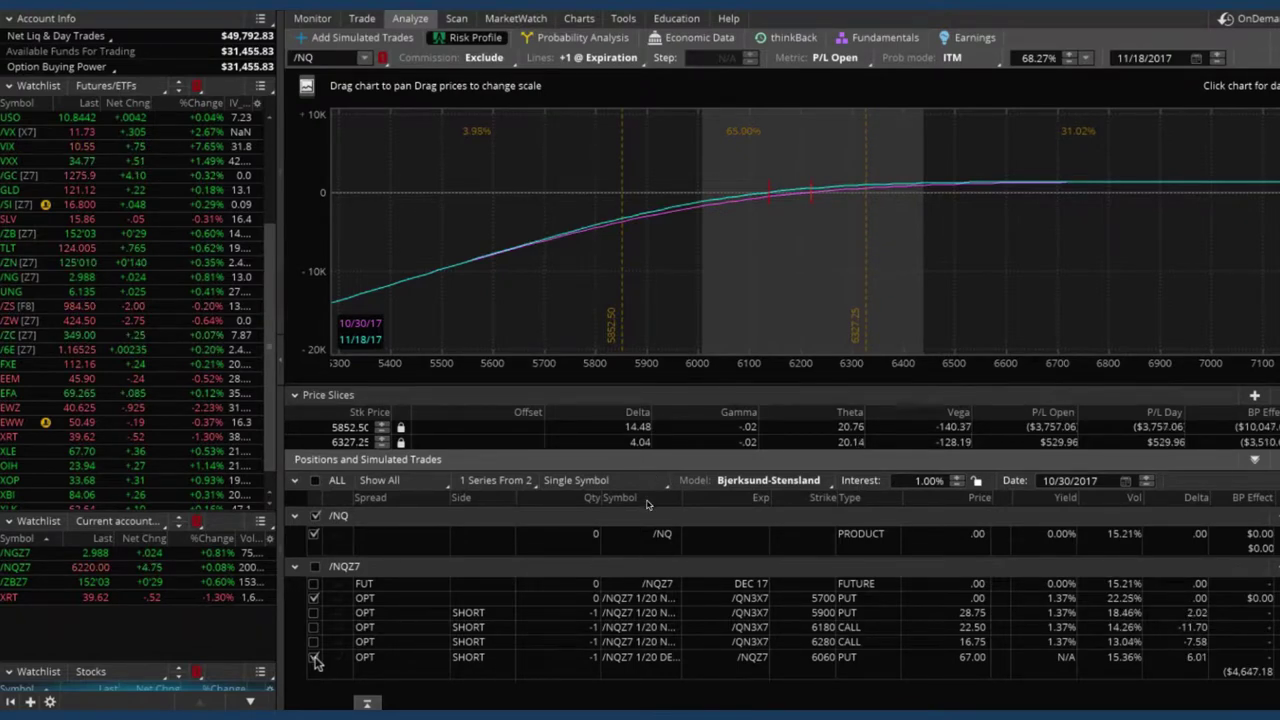
pyautogui.click(314, 658)
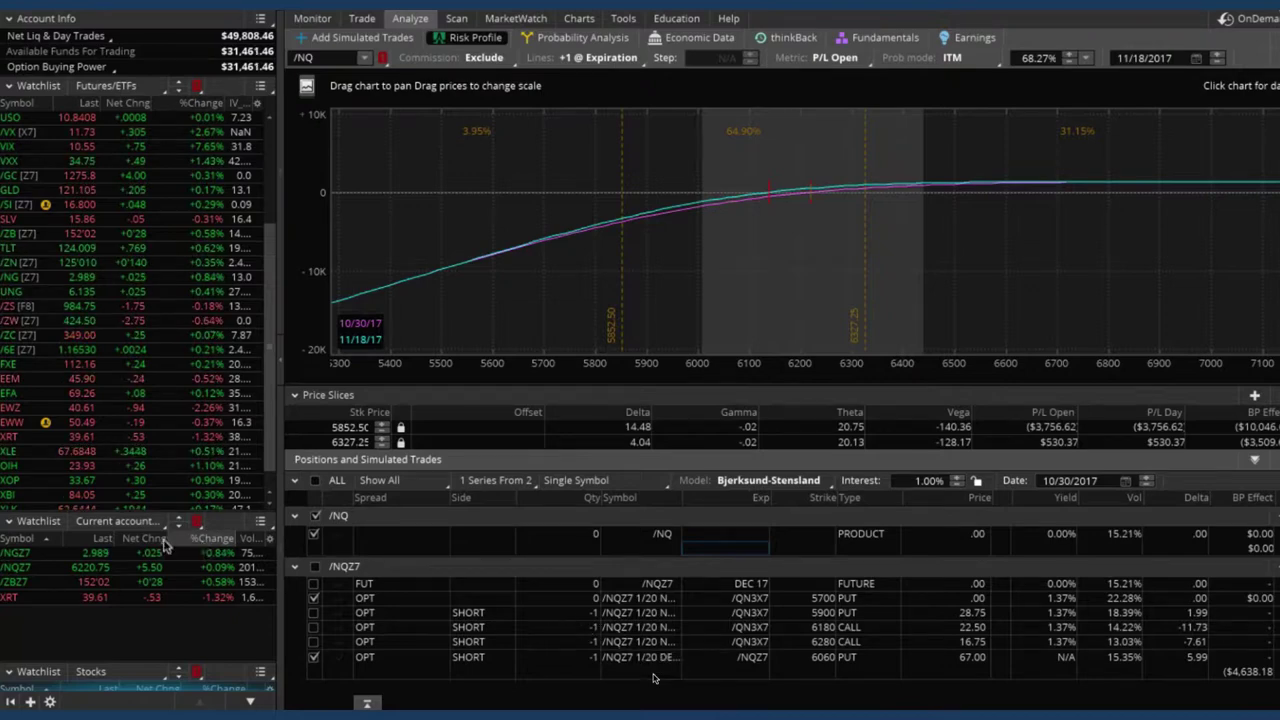
# Analyze /NQZ7 with the closed 5700 put excluded and the 6060 put and 6180 call included.
pyautogui.click(44, 570)
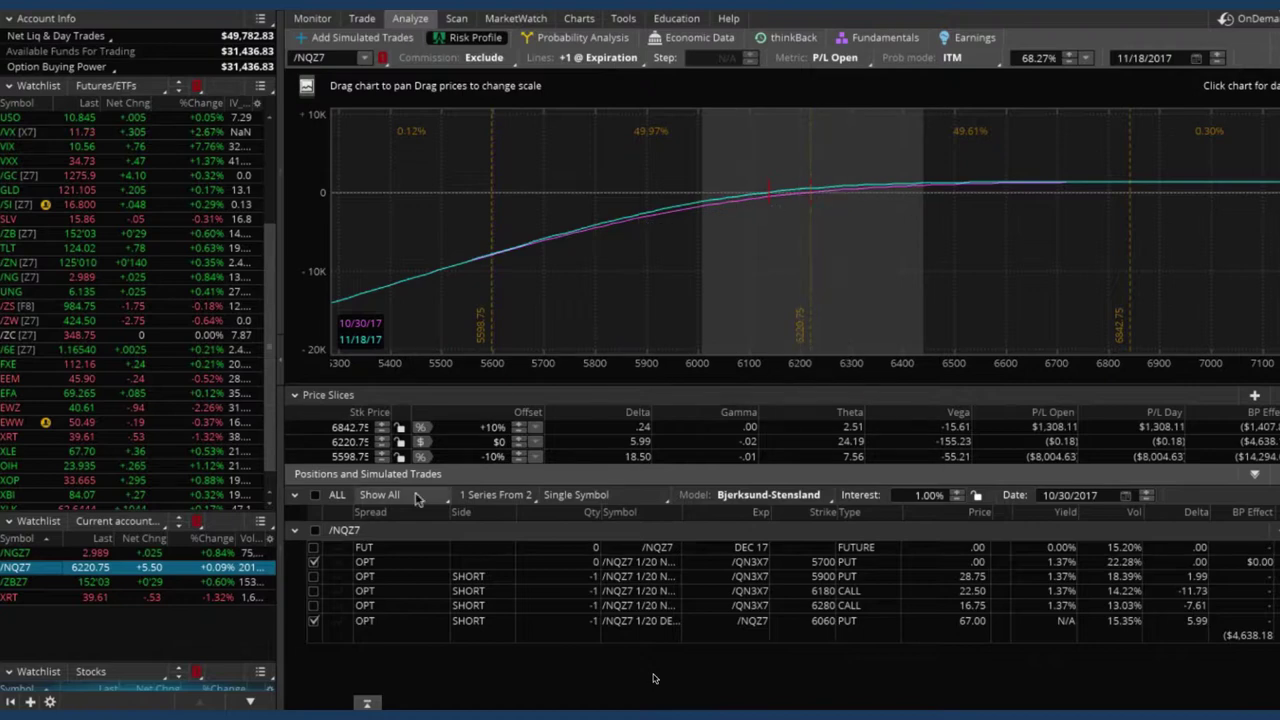
pyautogui.click(313, 562)
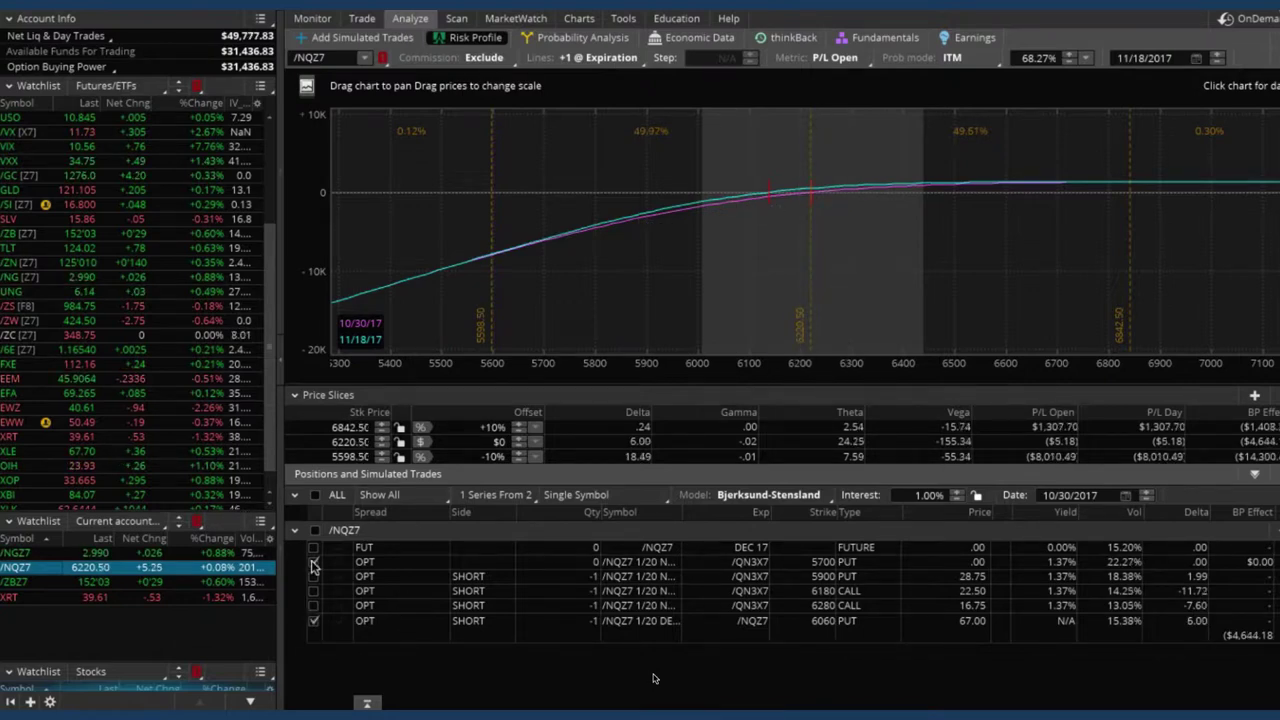
pyautogui.click(313, 619)
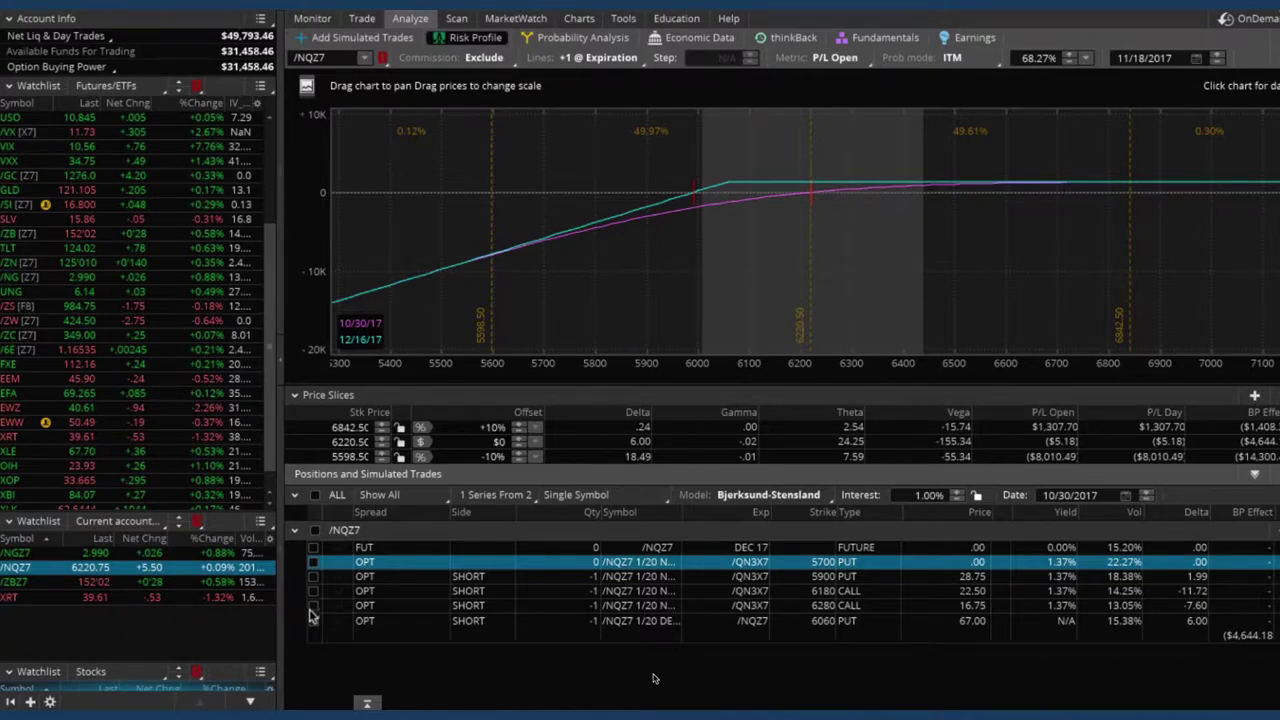
pyautogui.click(313, 619)
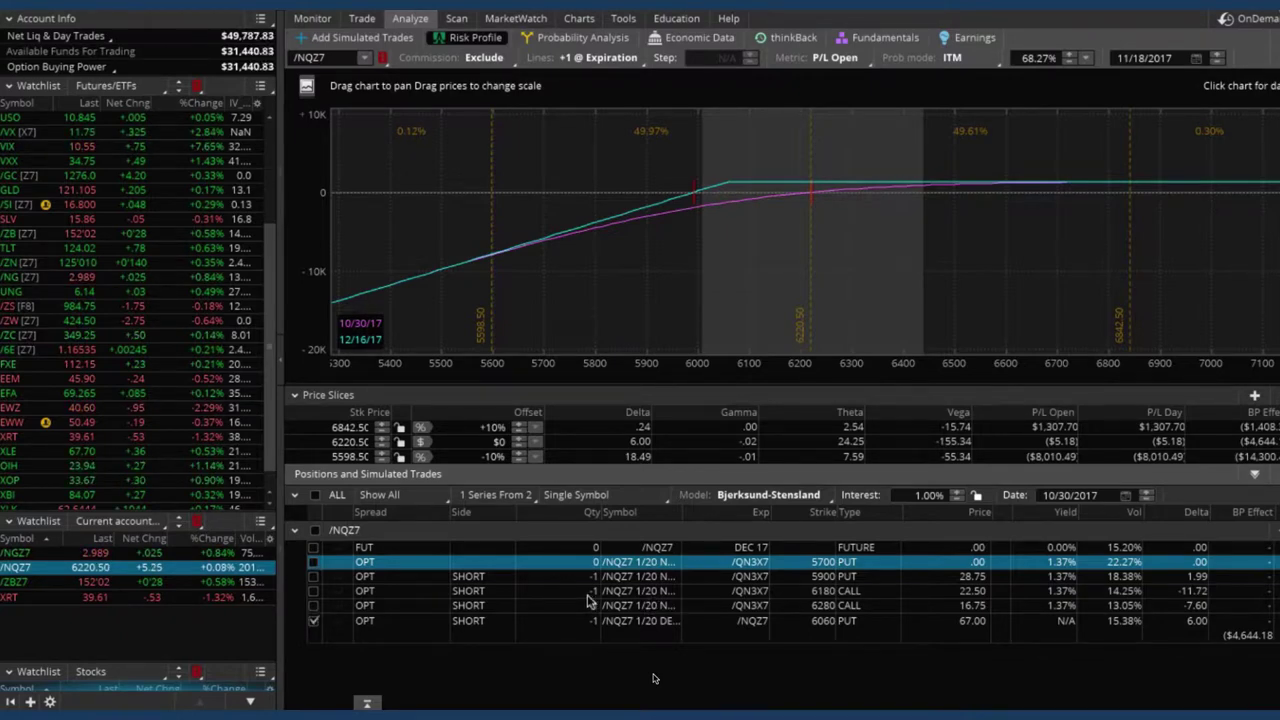
pyautogui.click(313, 591)
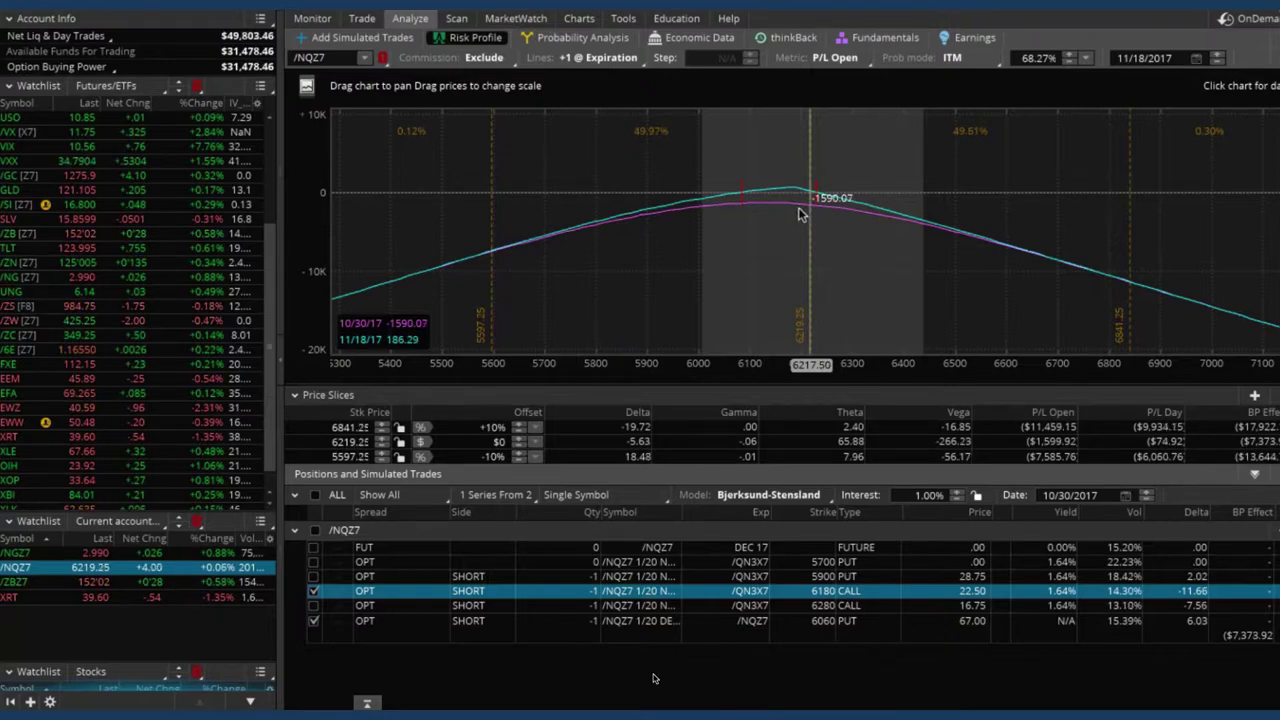
# Open the Account Statement to review /NQZ7 trade history and account P/L.
pyautogui.click(312, 20)
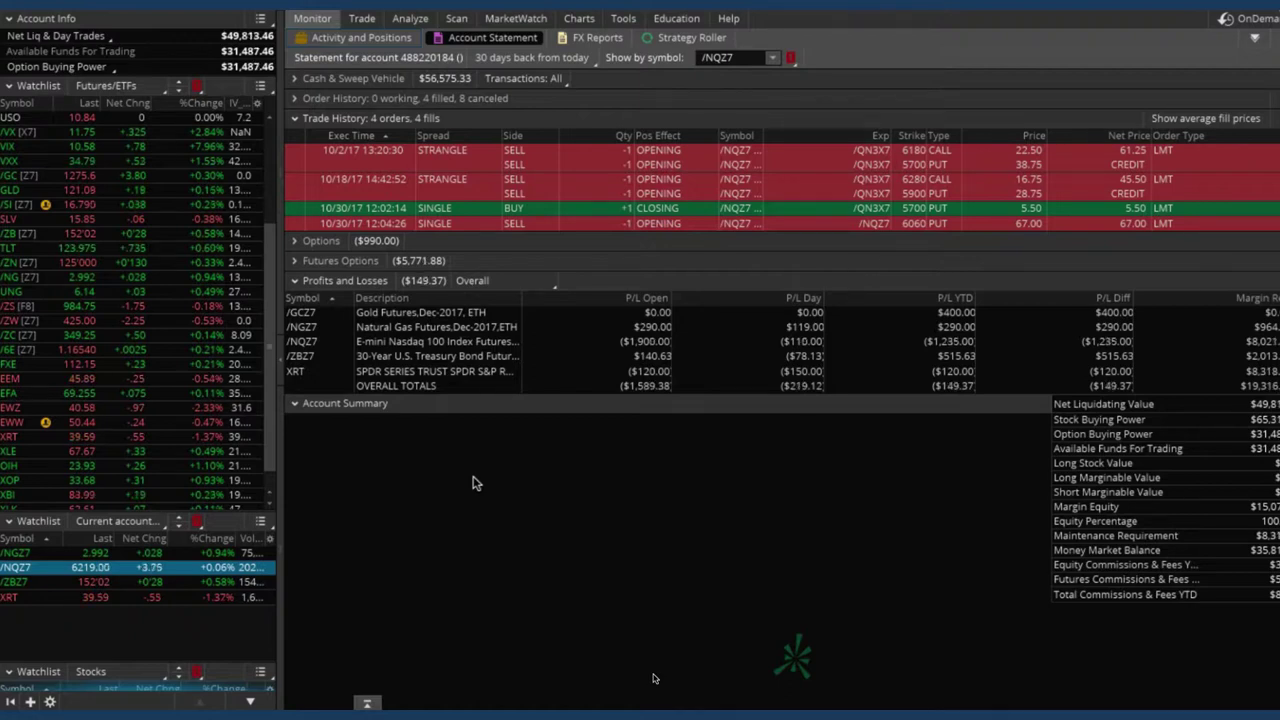
# Chart EEM to read its IV Rank of 29 and IV Percentile of 67.
pyautogui.click(580, 19)
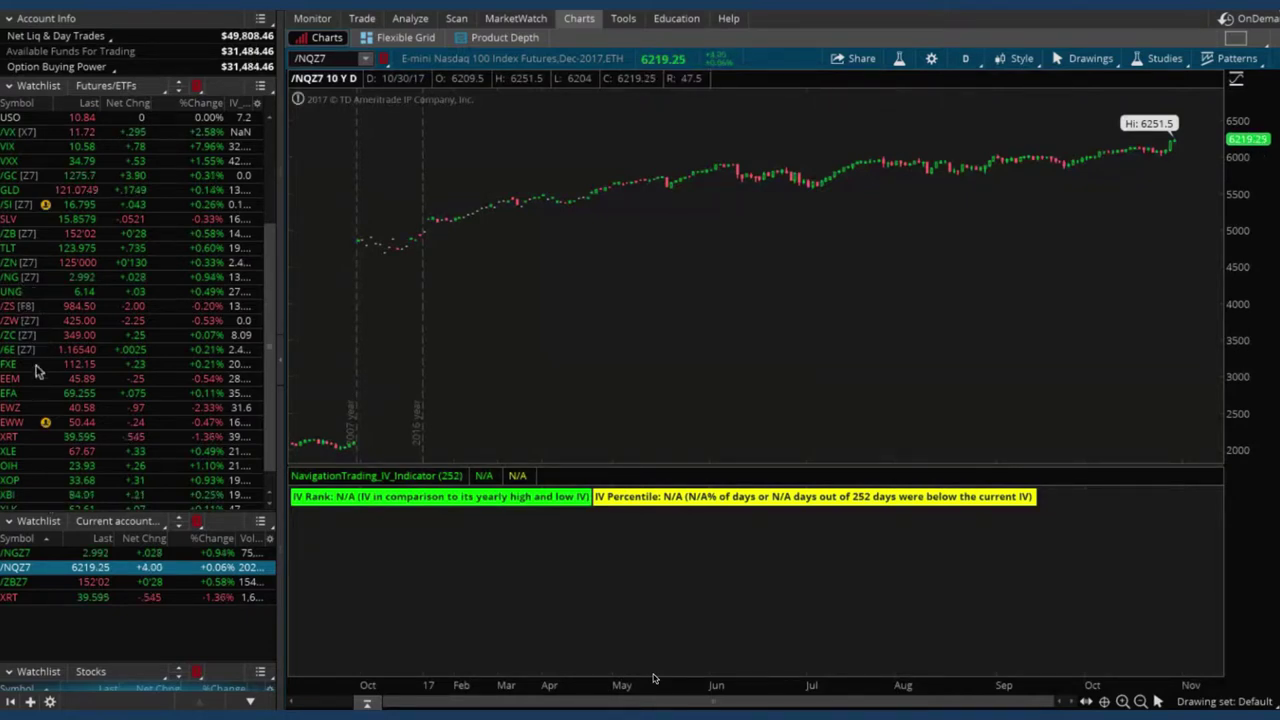
pyautogui.click(35, 379)
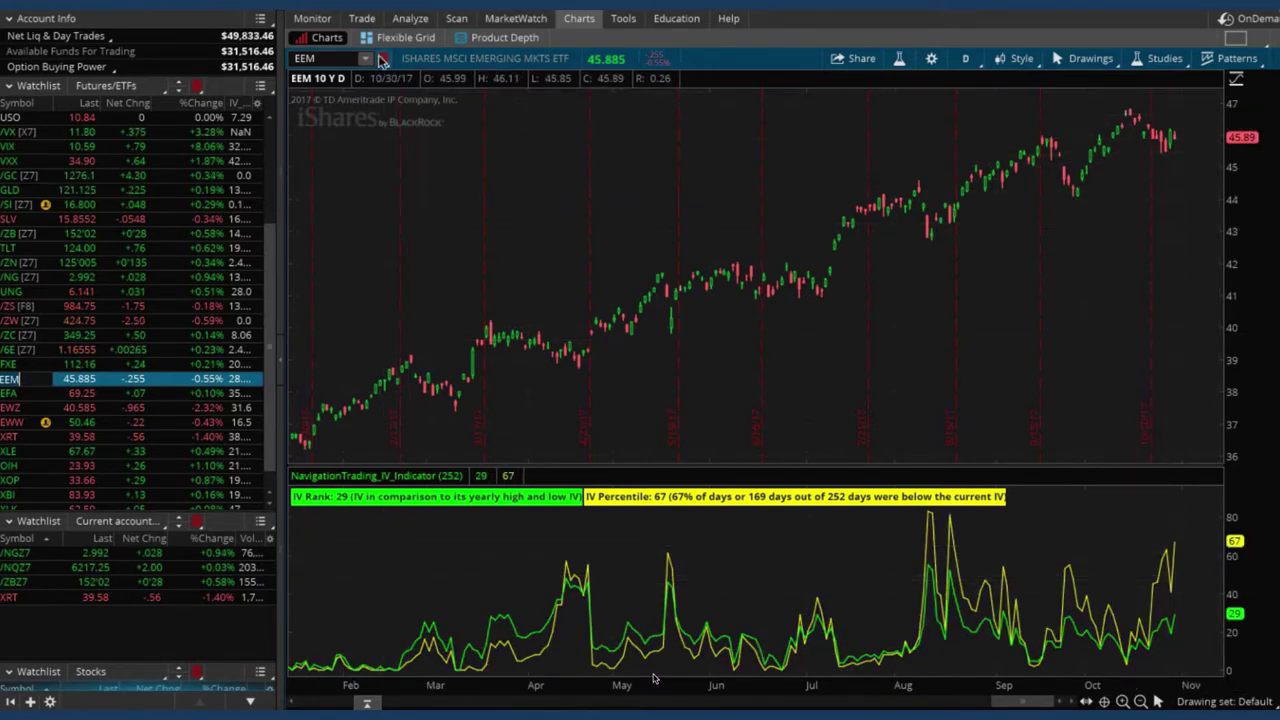
# Expand EEM's 15 DEC 17 options to strikes 40.5–55 and select the 48 call.
pyautogui.click(362, 19)
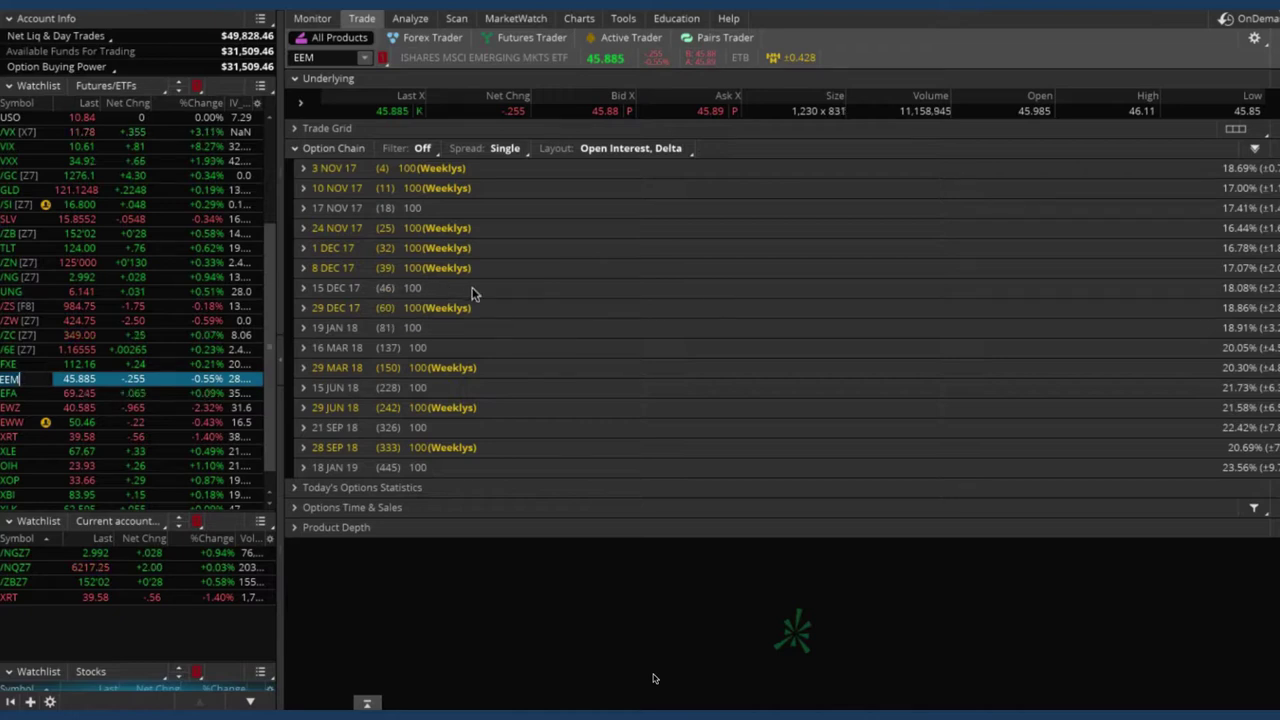
pyautogui.click(303, 288)
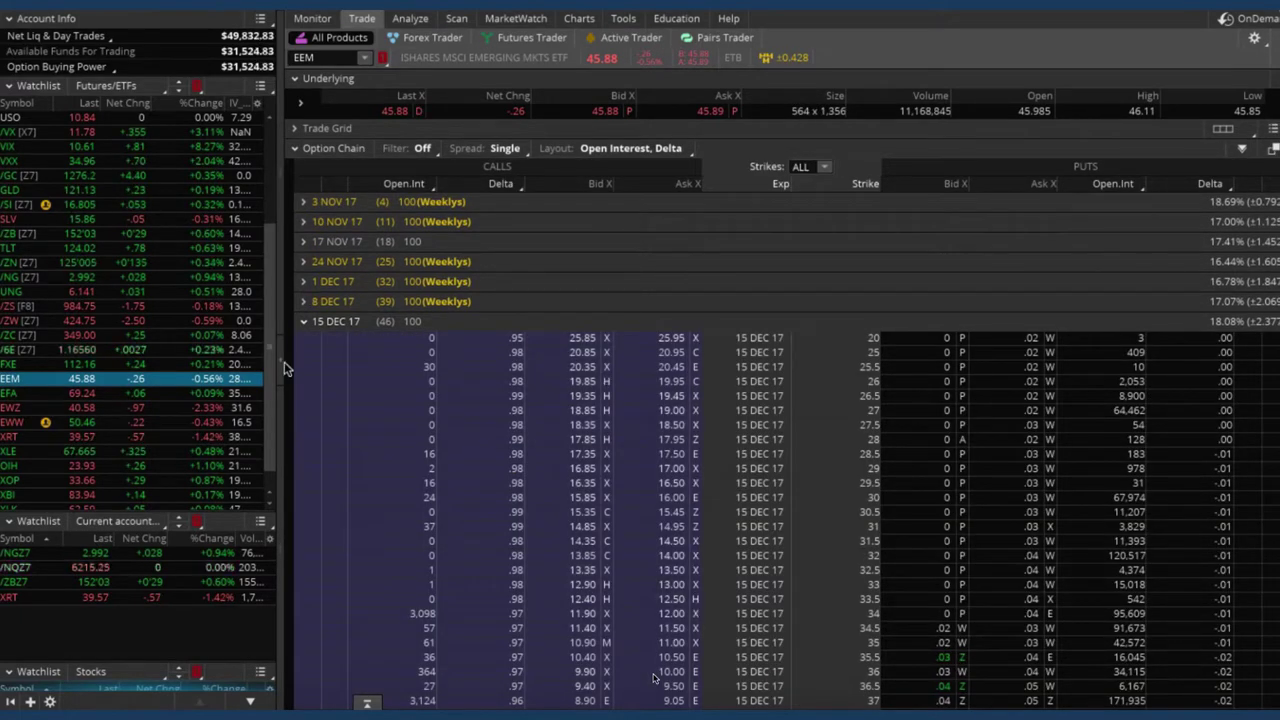
pyautogui.scroll(-1, 604, 400)
pyautogui.scroll(-10, 604, 397)
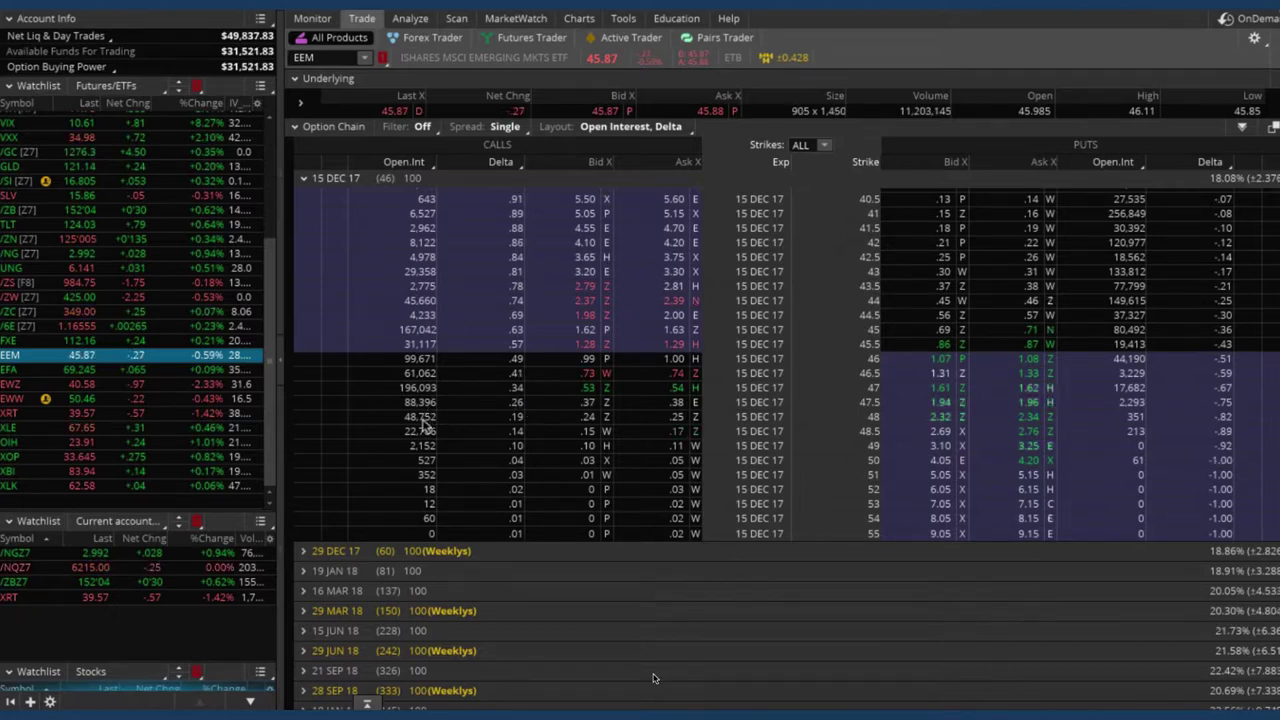
pyautogui.click(422, 422)
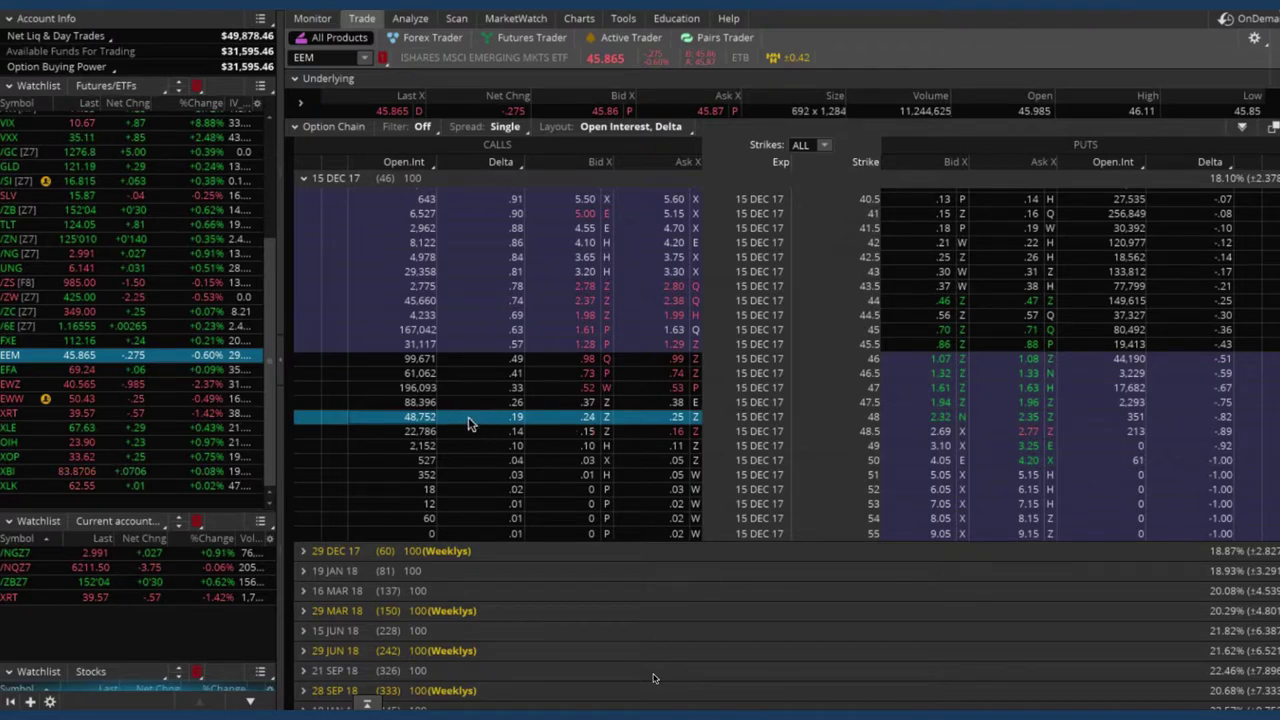
# Stage a sell strangle of the EEM 15 DEC 17 48 call and 43.5 put for 0.62 credit.
pyautogui.rightClick(470, 422)
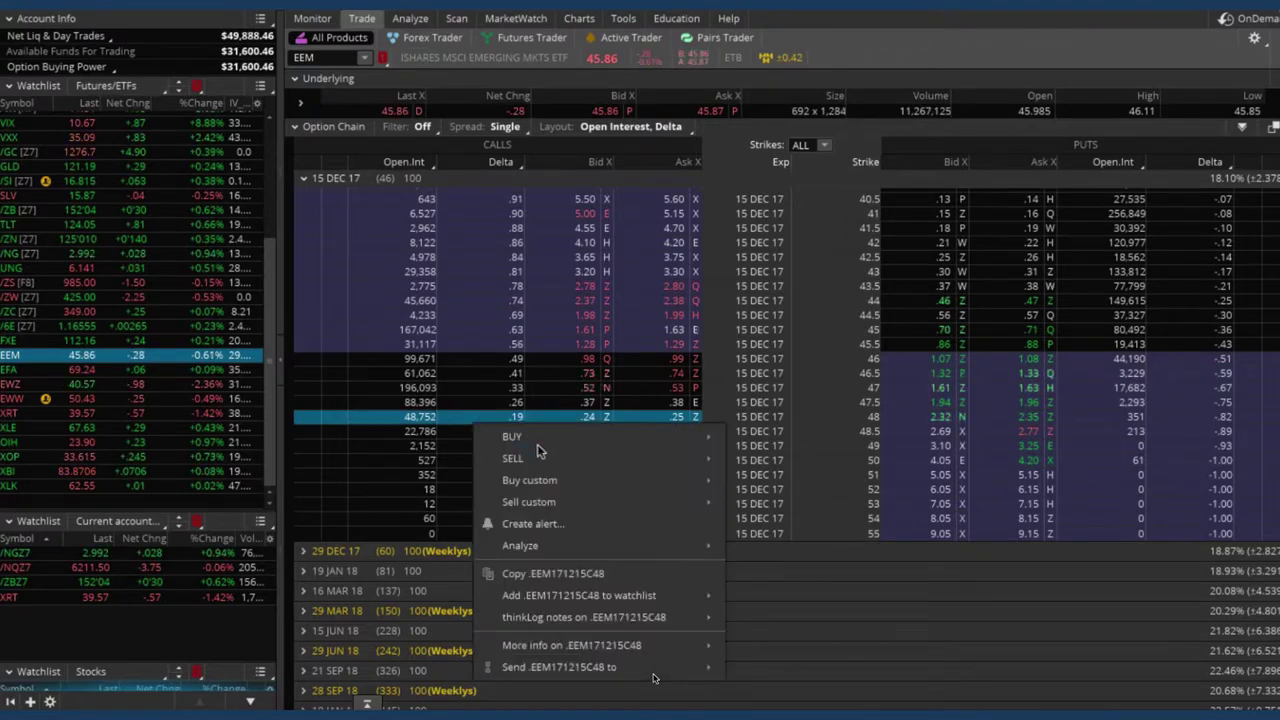
pyautogui.moveTo(560, 459)
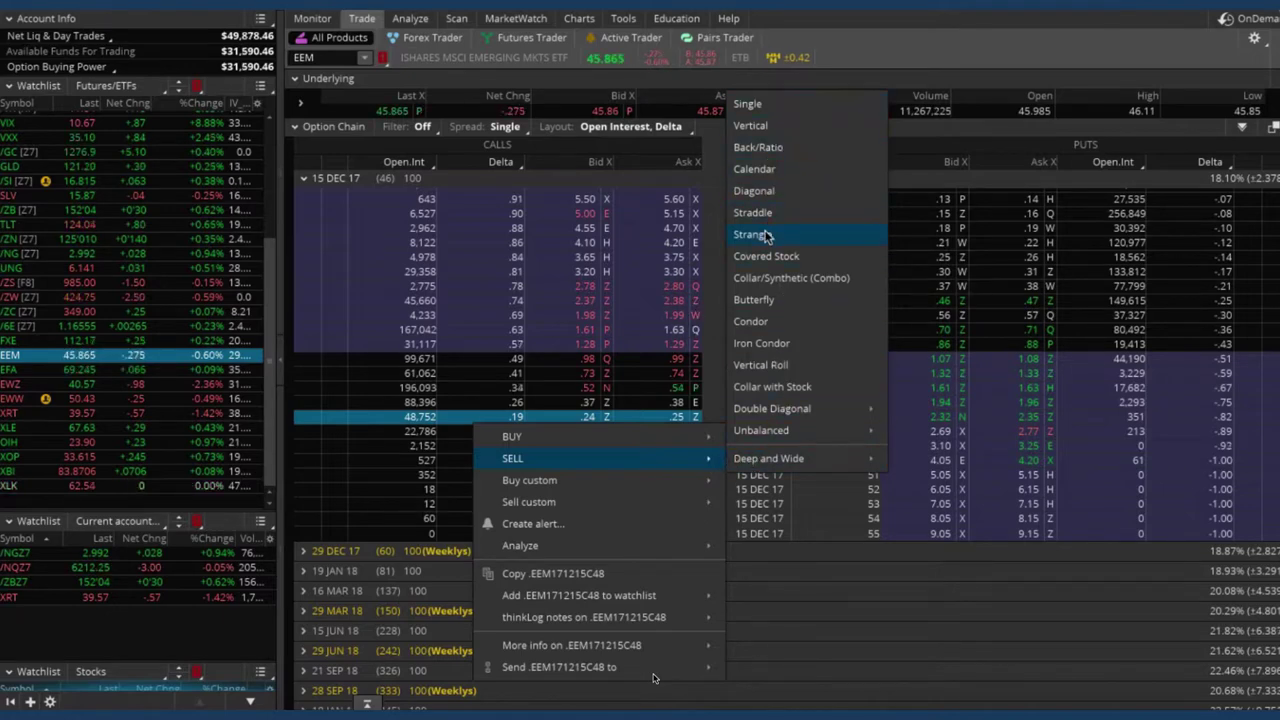
pyautogui.click(768, 234)
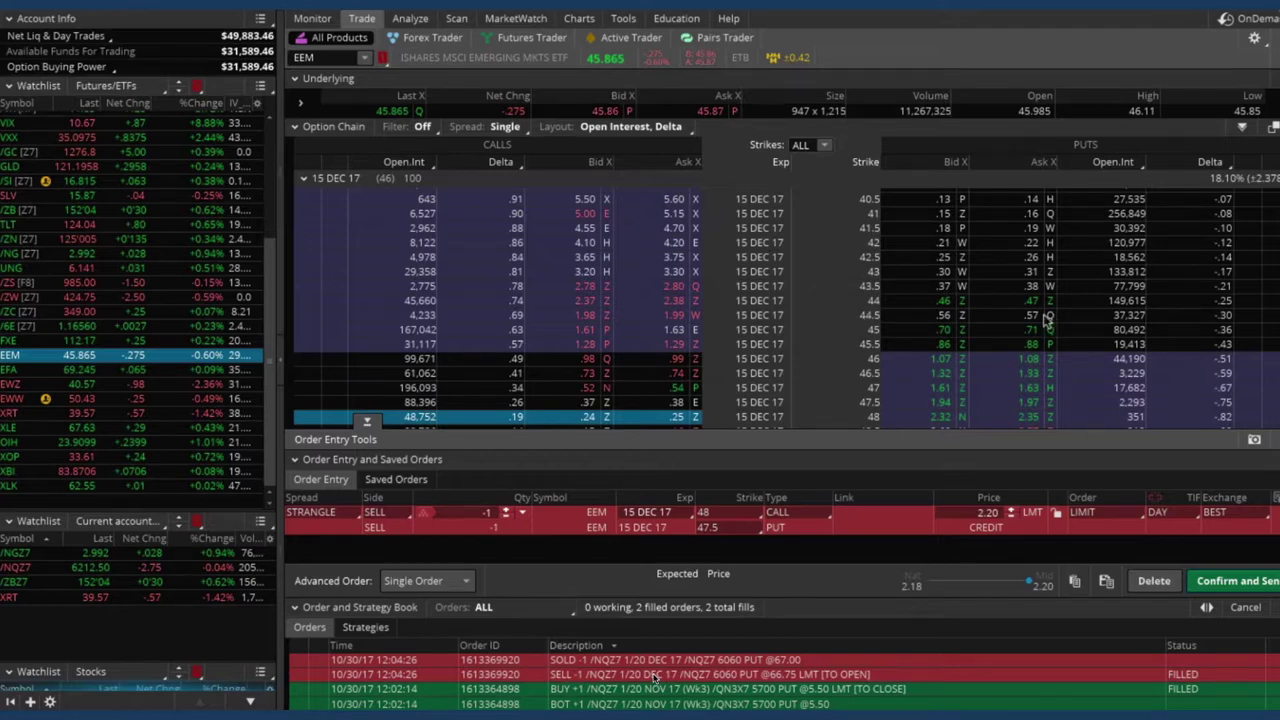
pyautogui.scroll(3, 1048, 322)
pyautogui.scroll(-3, 1045, 320)
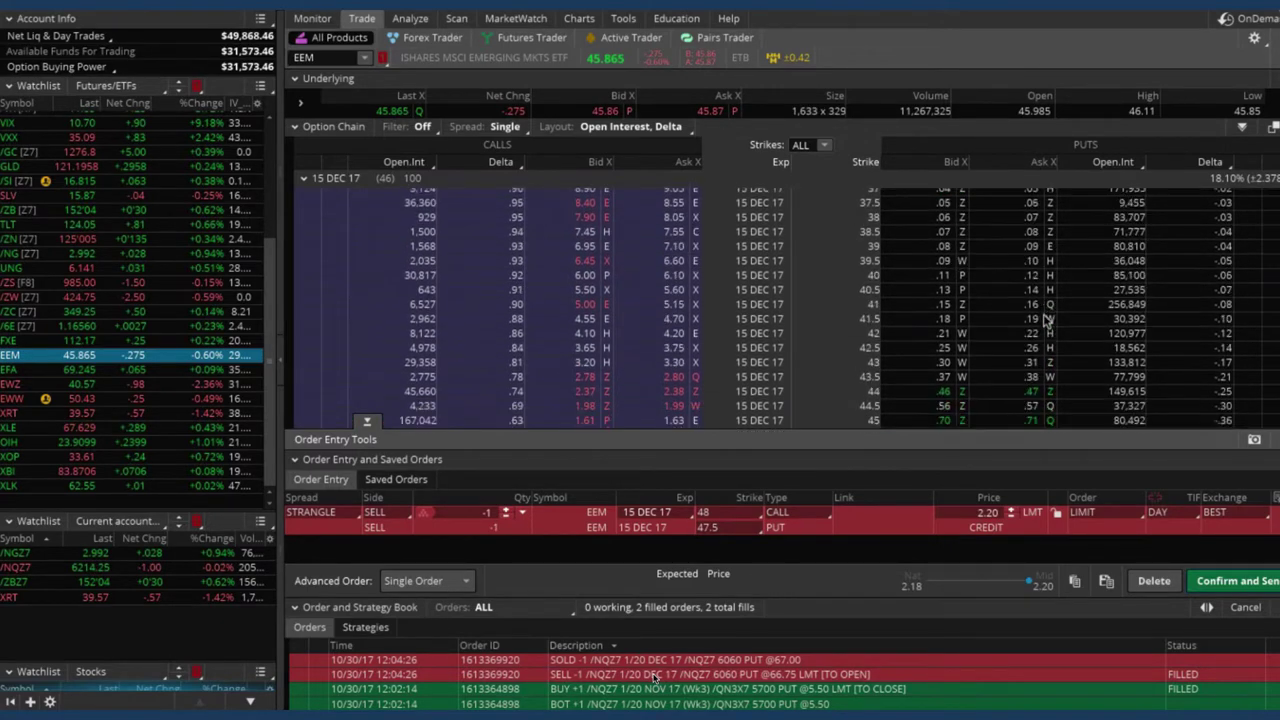
pyautogui.scroll(1, 1045, 320)
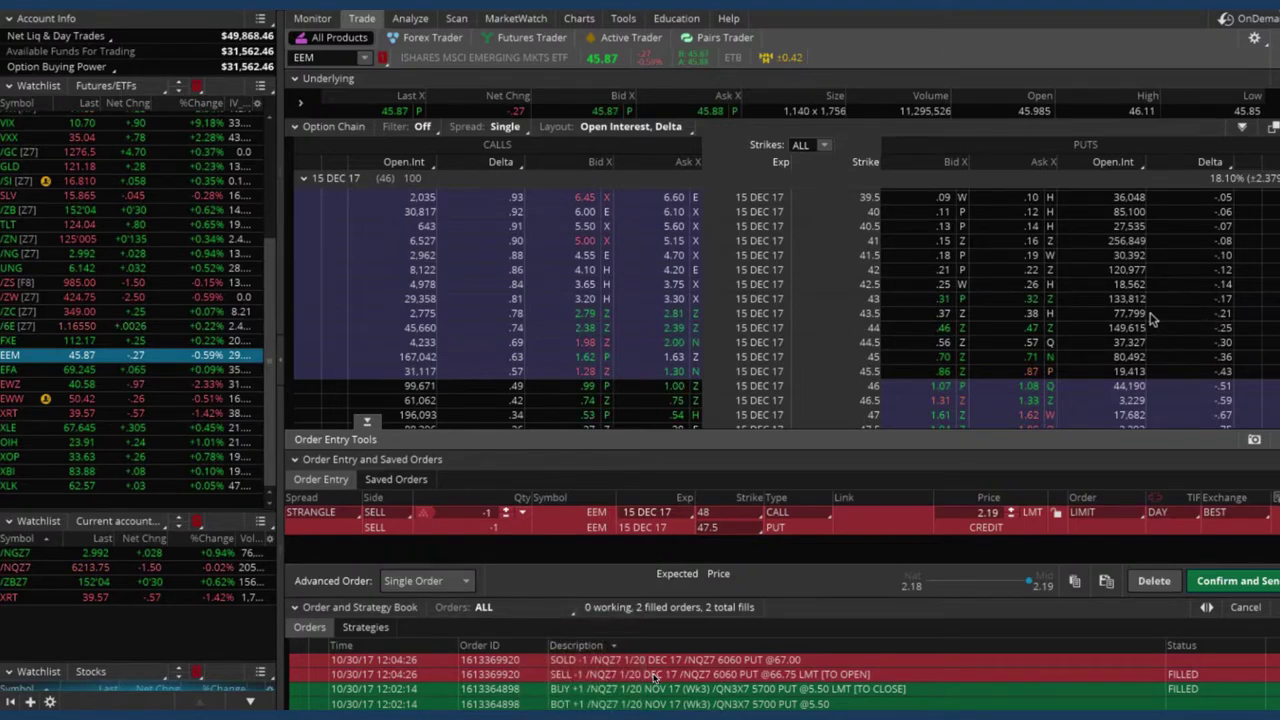
pyautogui.click(1091, 320)
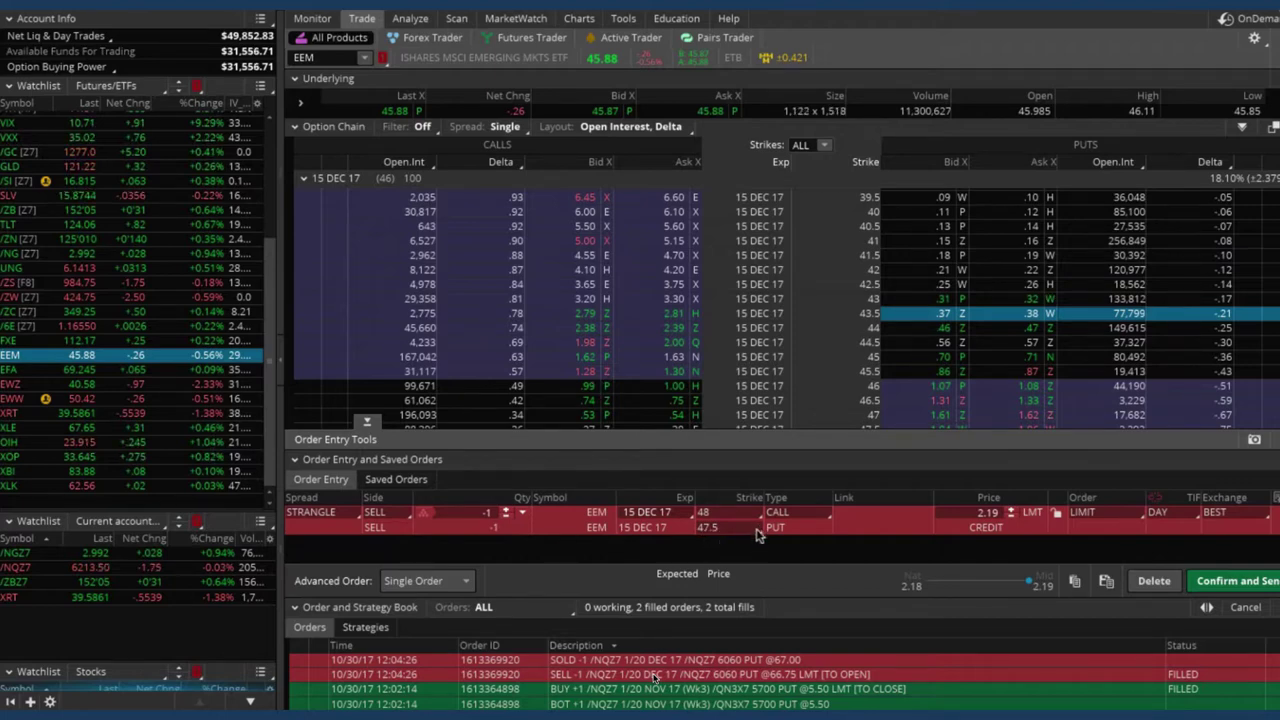
pyautogui.click(759, 530)
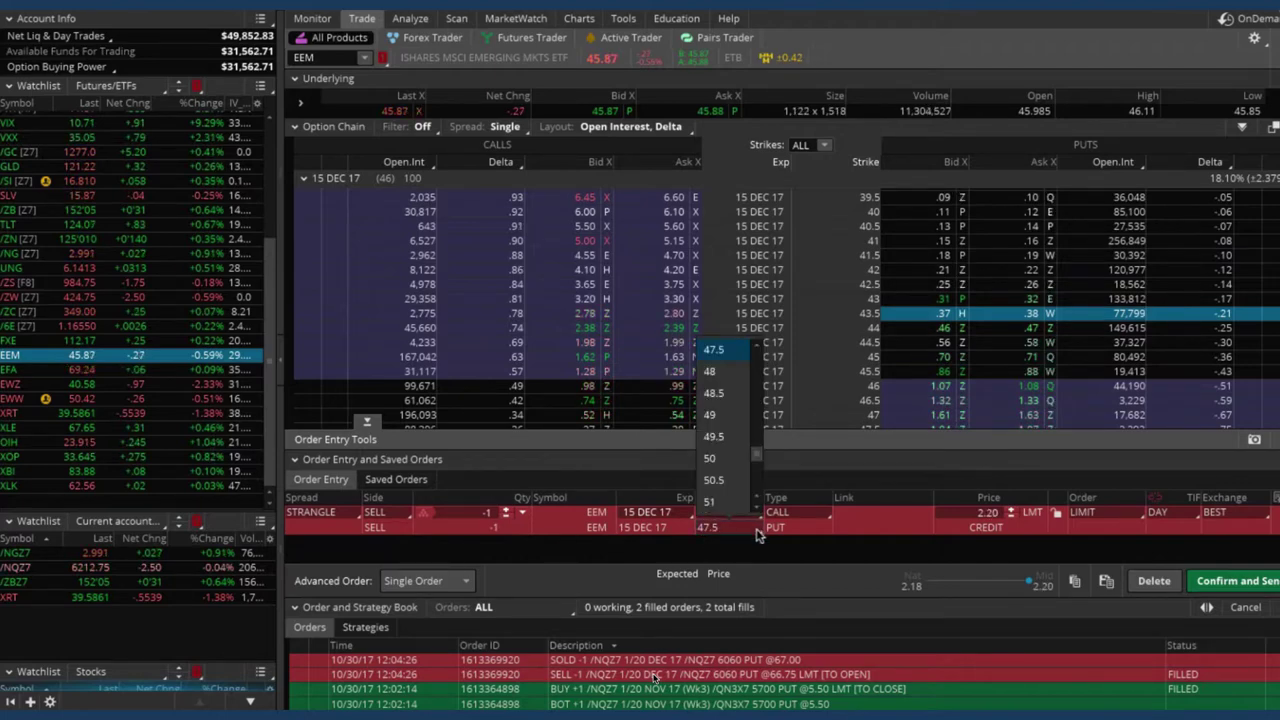
pyautogui.scroll(4, 728, 408)
pyautogui.click(720, 400)
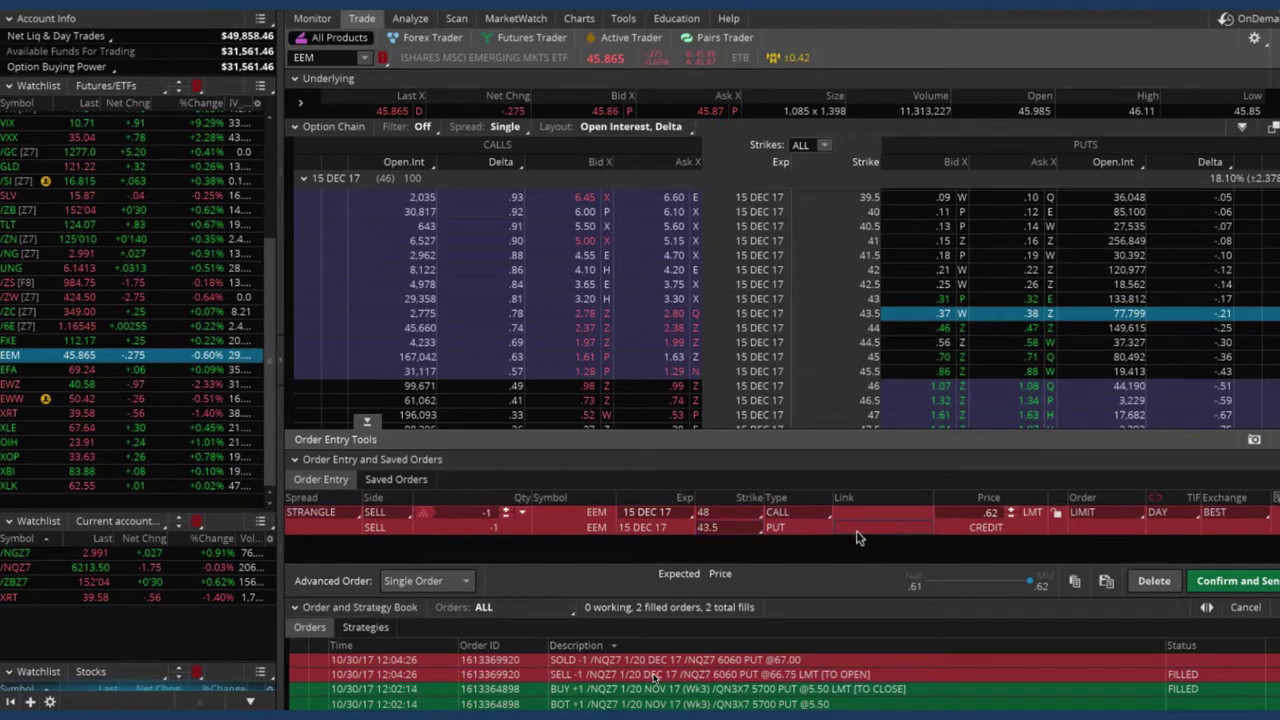
# Analyze the strangle and set price slices to its 12/16/17 break-evens, 42.89 and 48.62.
pyautogui.rightClick(857, 537)
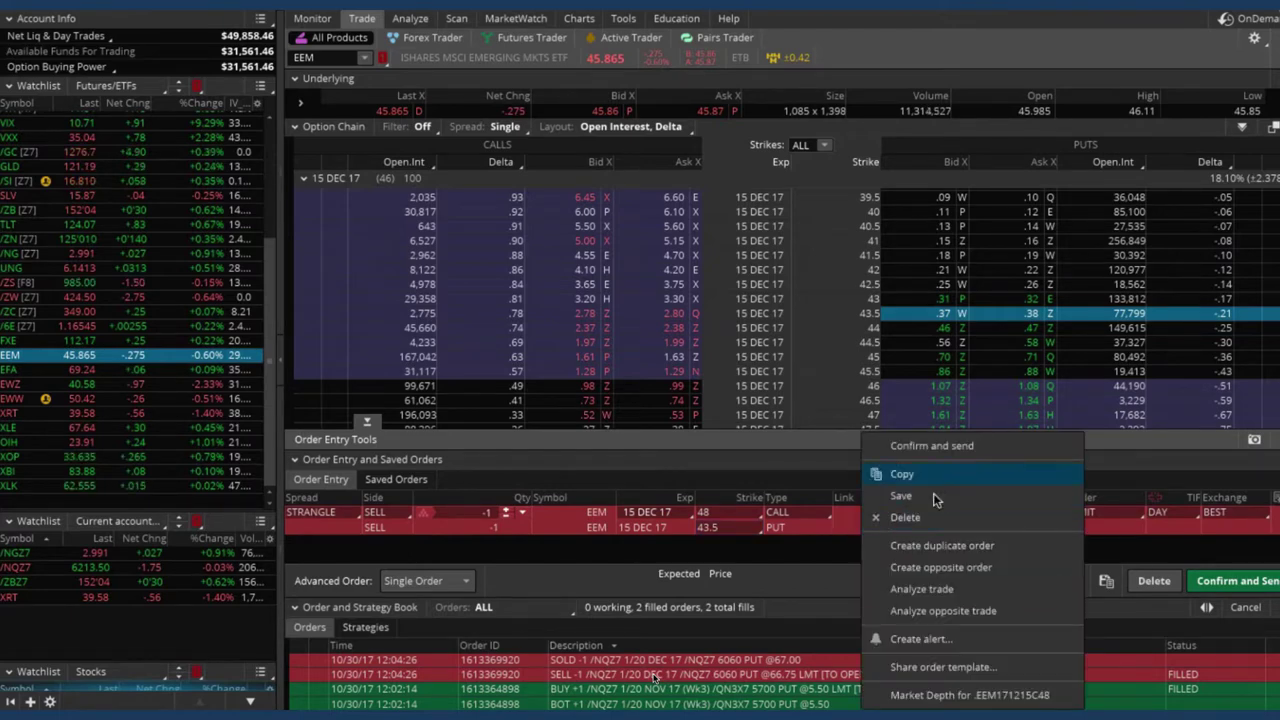
pyautogui.click(922, 590)
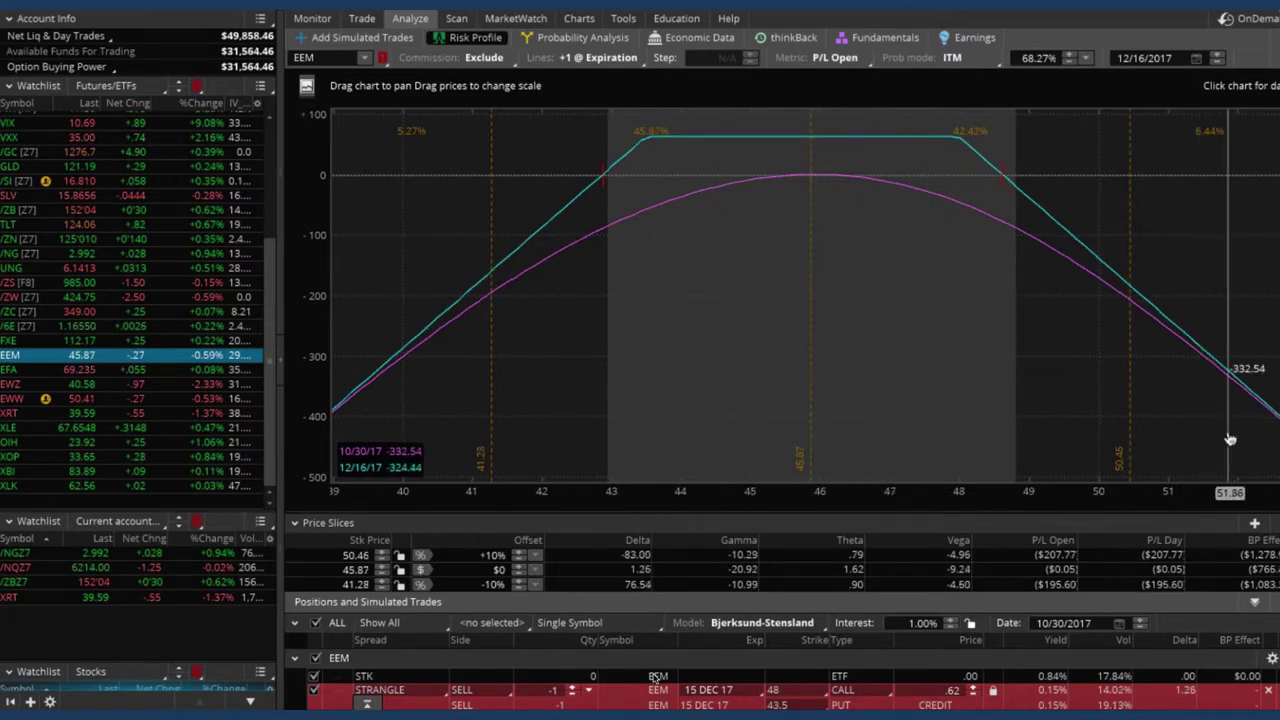
pyautogui.click(1274, 522)
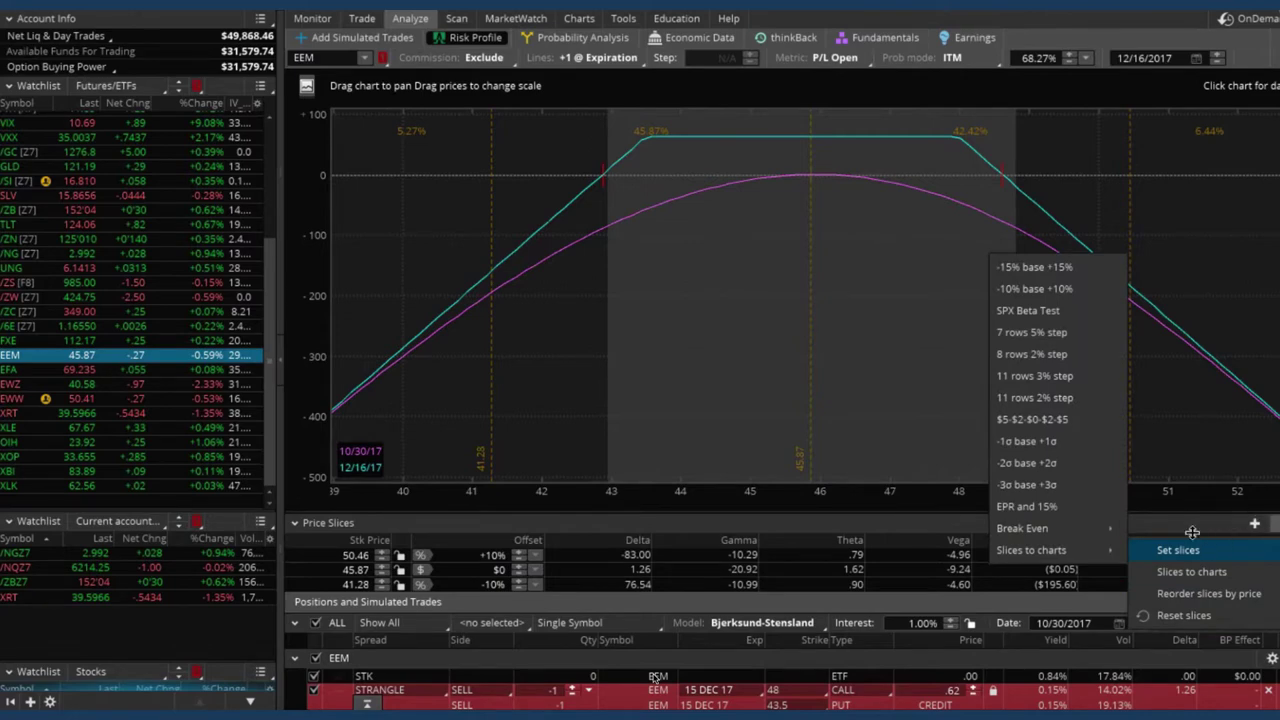
pyautogui.click(1197, 523)
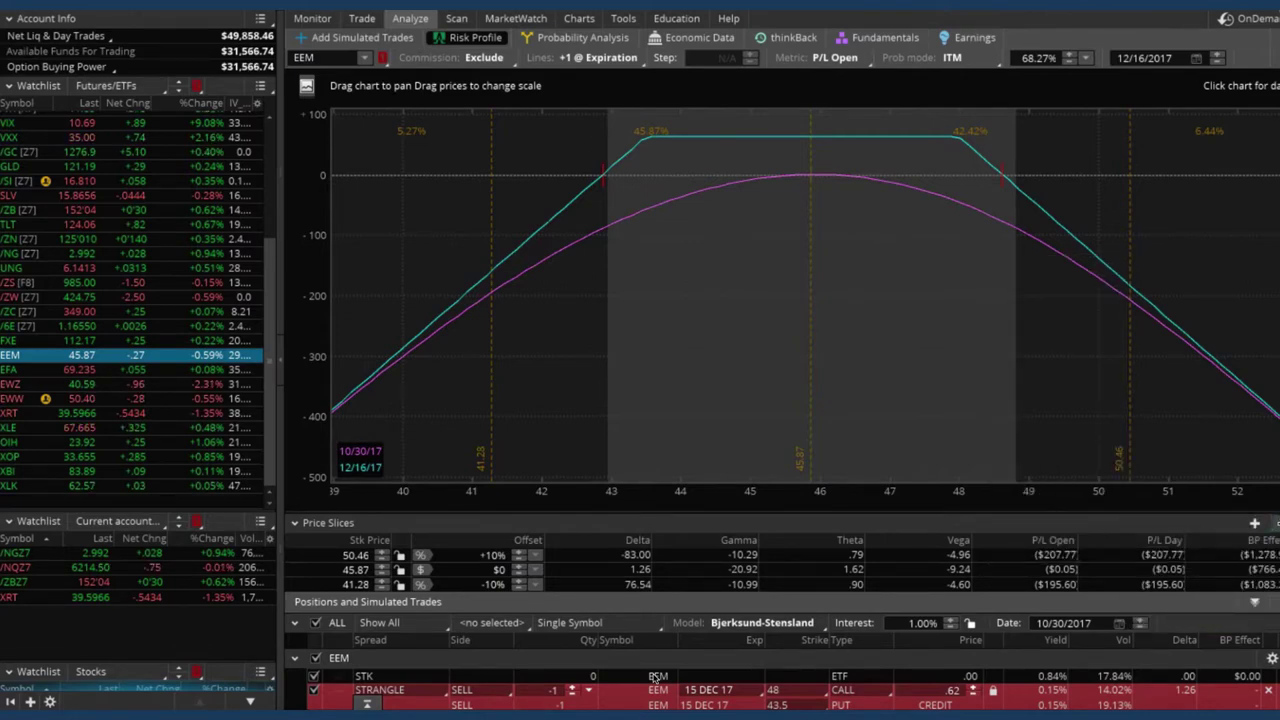
pyautogui.click(1274, 522)
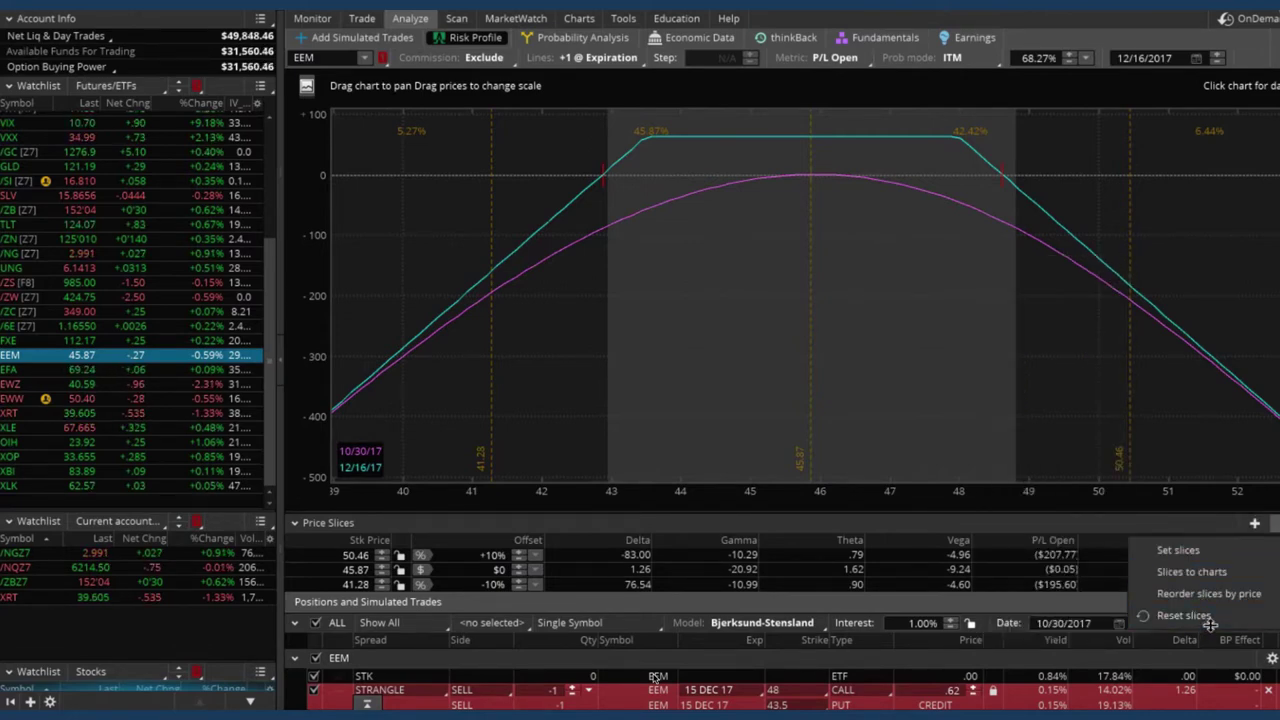
pyautogui.moveTo(1206, 560)
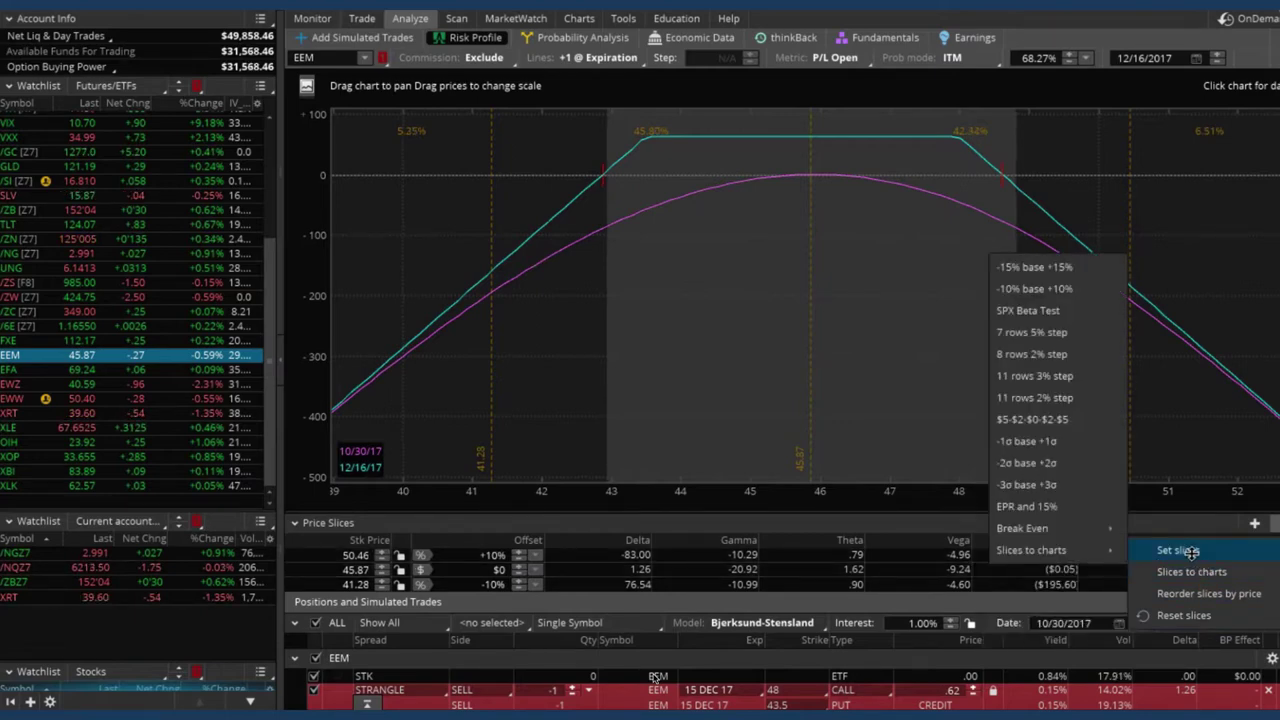
pyautogui.moveTo(1046, 528)
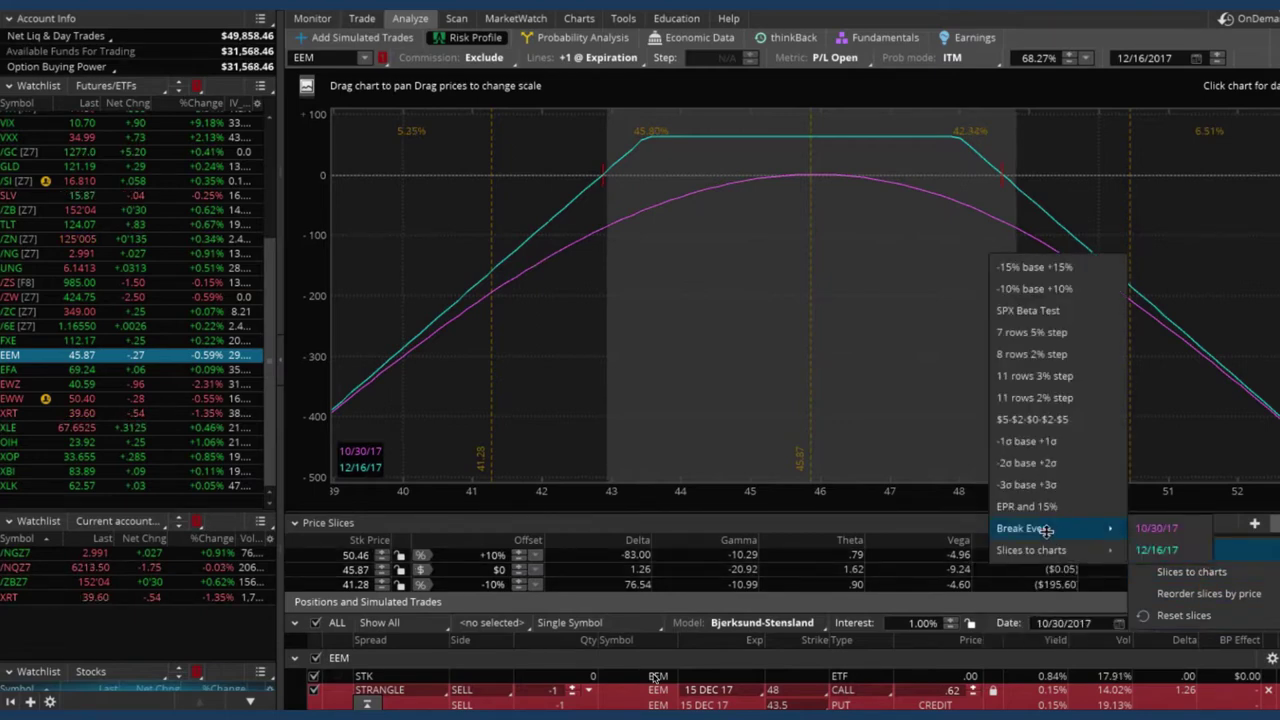
pyautogui.click(1158, 551)
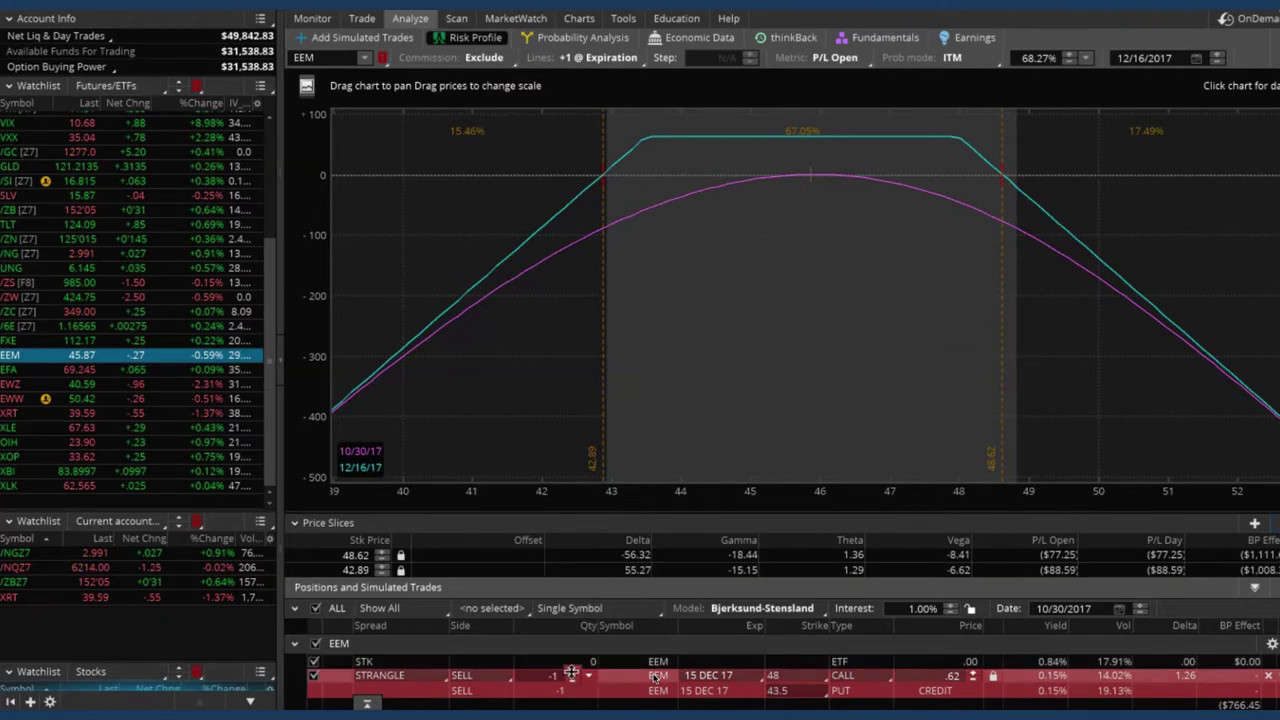
# Raise the simulated EEM strangle from 1 to 10 contracts per leg, capping profit at 620.00.
pyautogui.click(572, 680)
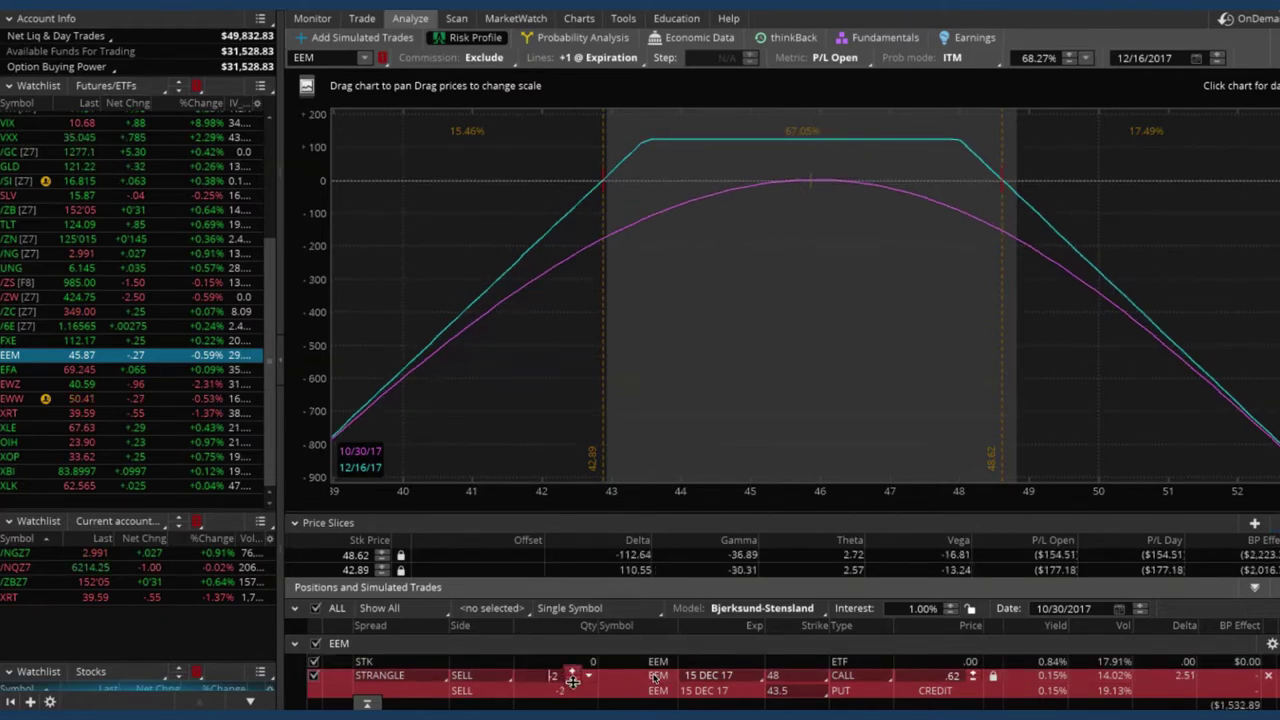
pyautogui.click(572, 680)
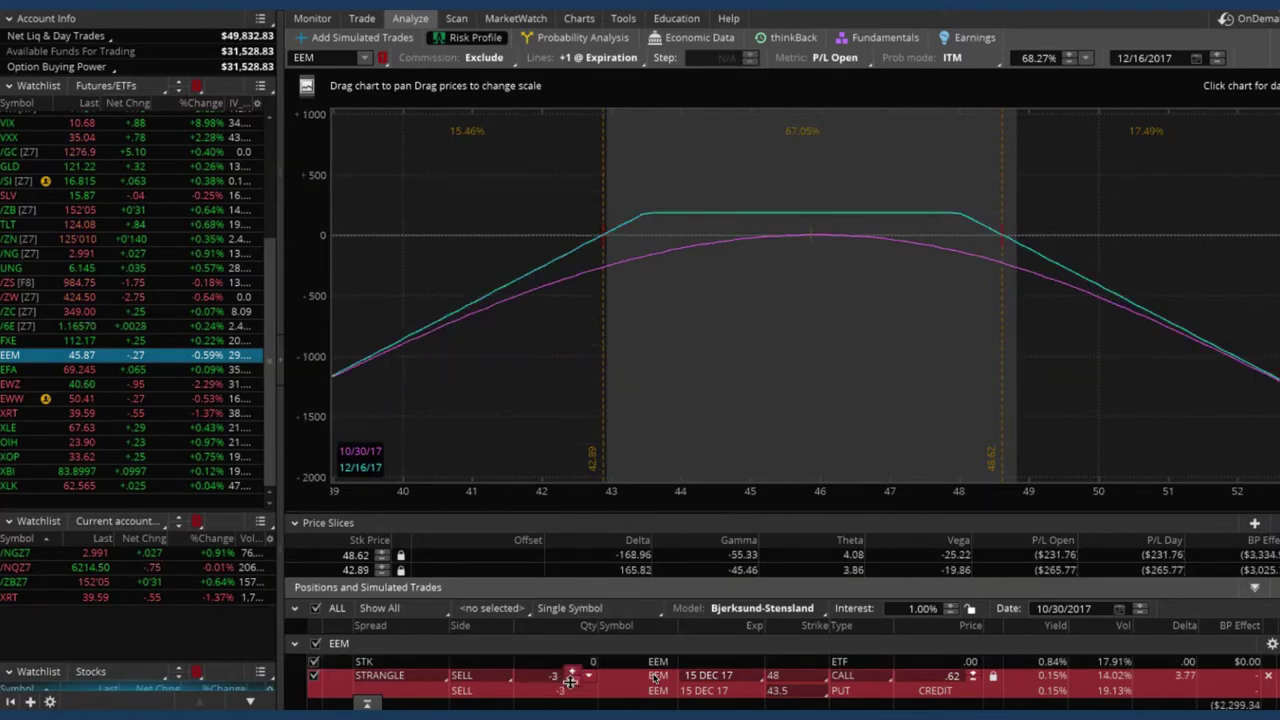
pyautogui.click(572, 680)
pyautogui.click(572, 680)
pyautogui.click(572, 680)
pyautogui.click(572, 680)
pyautogui.click(572, 680)
pyautogui.click(572, 680)
pyautogui.click(572, 680)
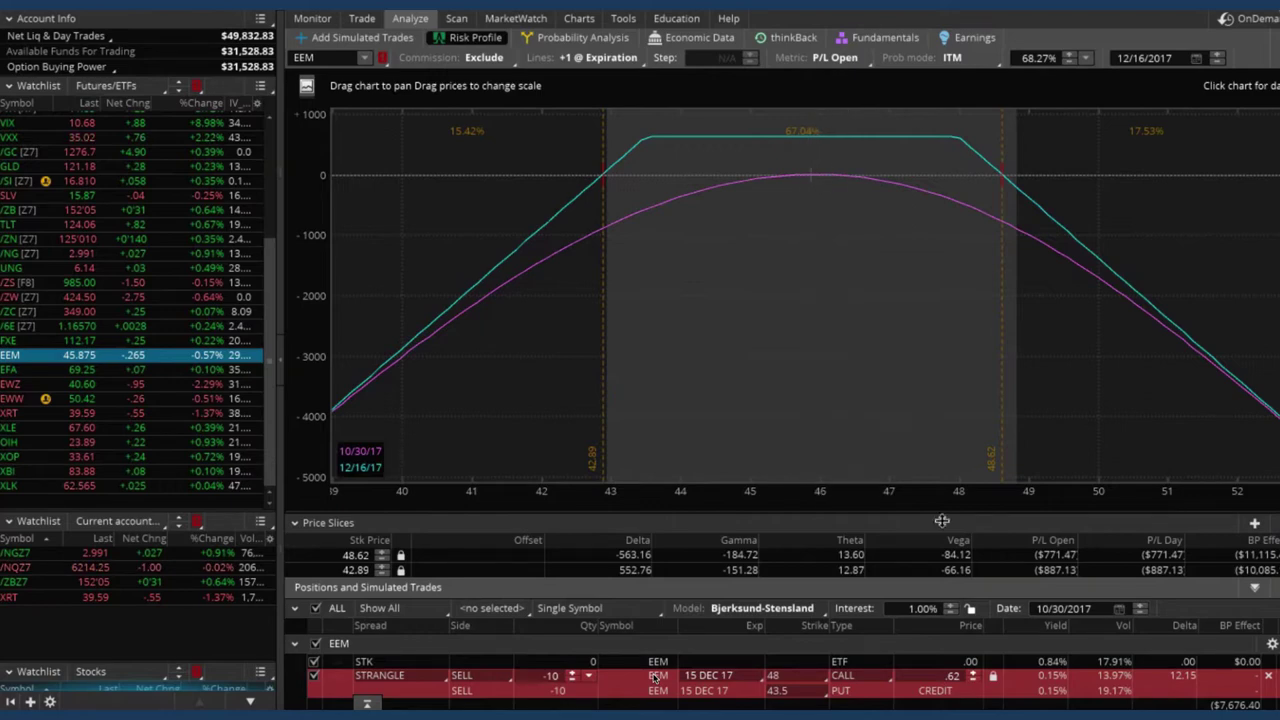
# Confirm and send the 10-contract EEM 48 call / 43.5 put short strangle at .62 credit.
pyautogui.rightClick(896, 697)
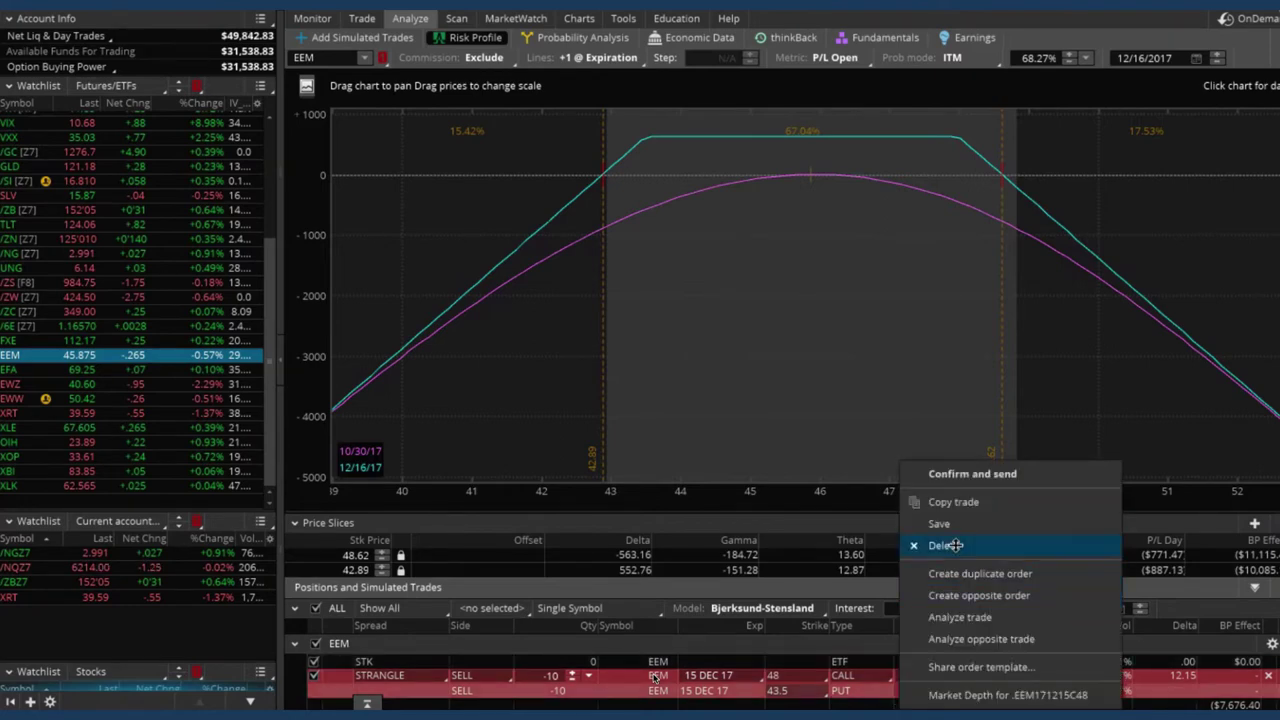
pyautogui.click(990, 476)
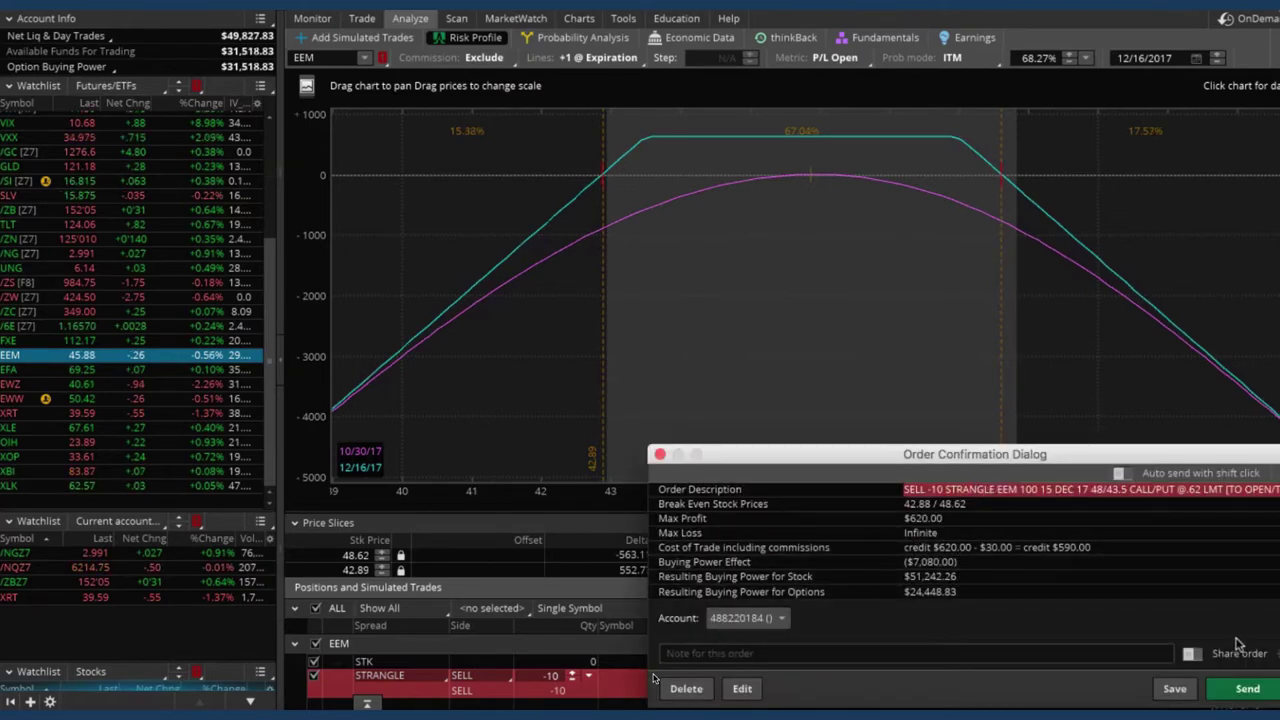
pyautogui.click(1247, 689)
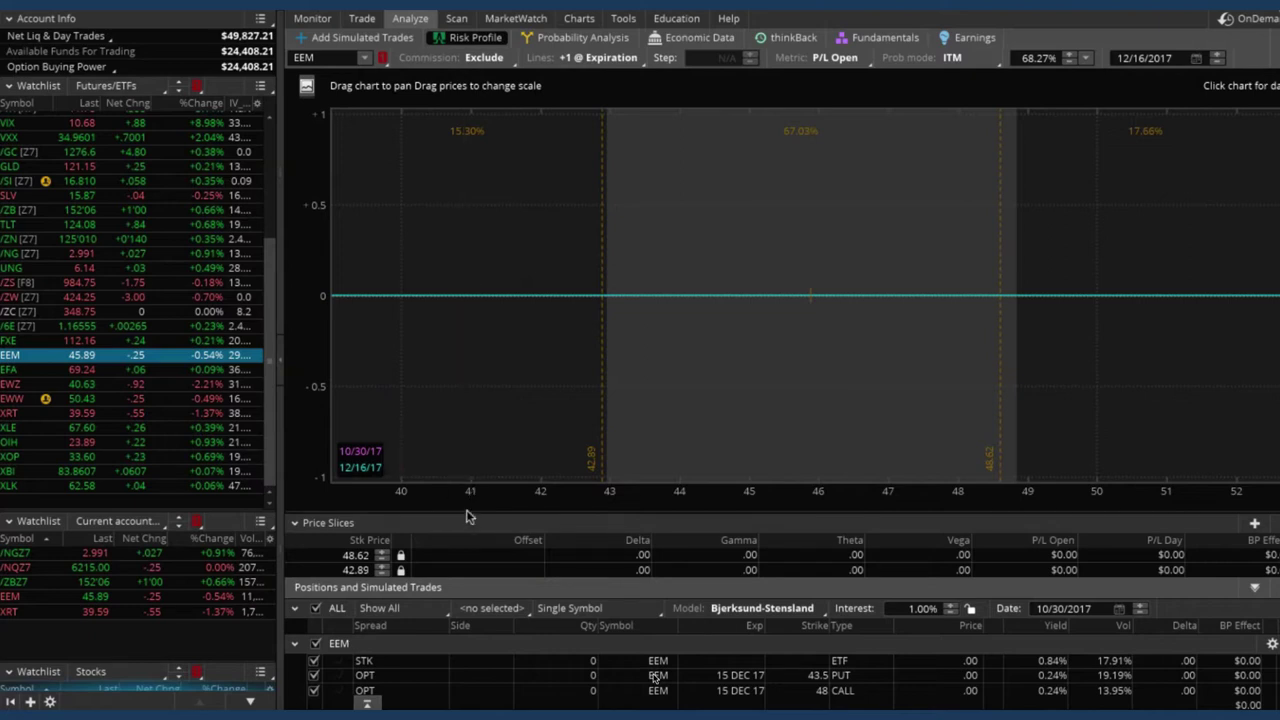
# Cancel/replace the working EEM strangle order at a .61 limit credit and send the replacement.
pyautogui.moveTo(469, 518); pyautogui.dragTo(470, 410)
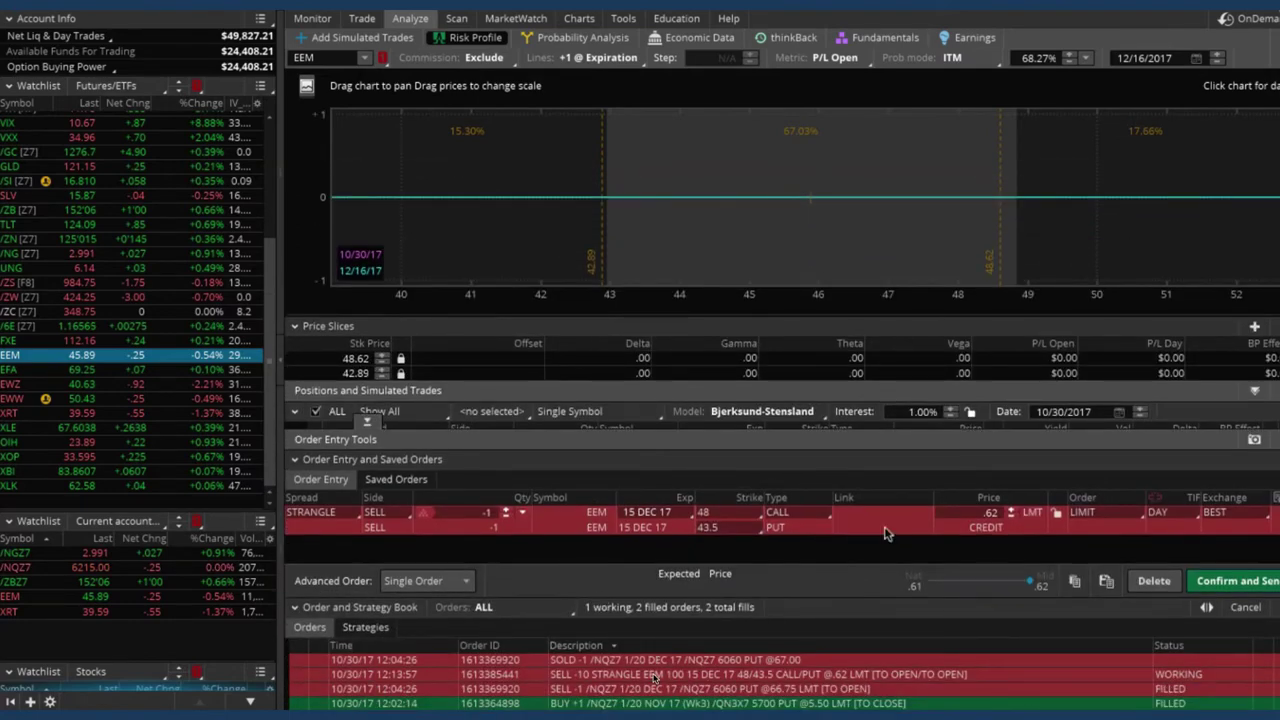
pyautogui.rightClick(1014, 681)
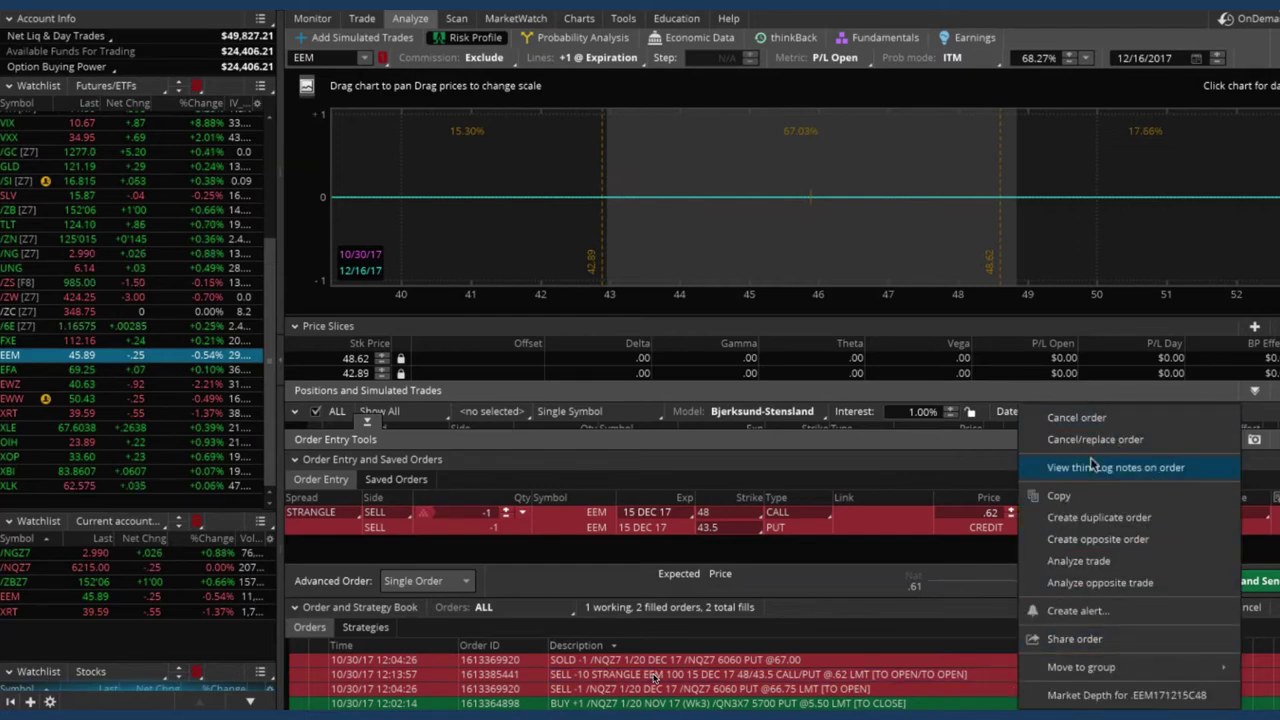
pyautogui.click(1096, 441)
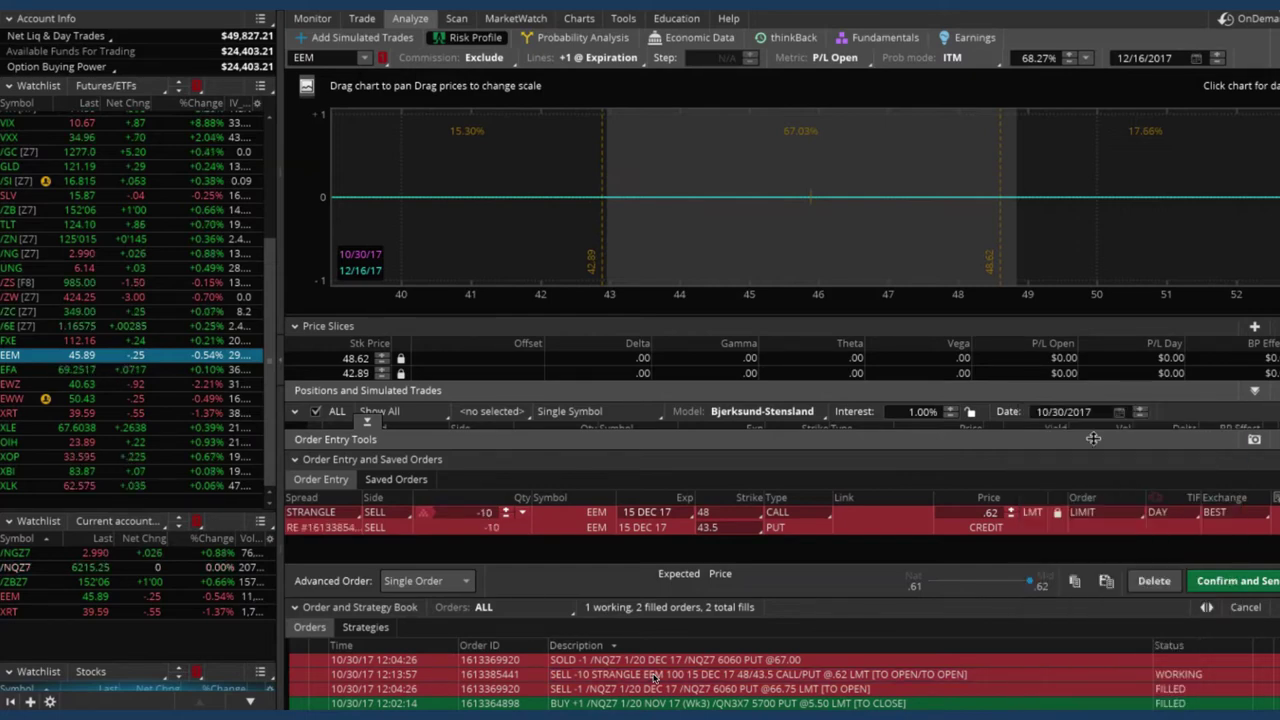
pyautogui.click(1010, 518)
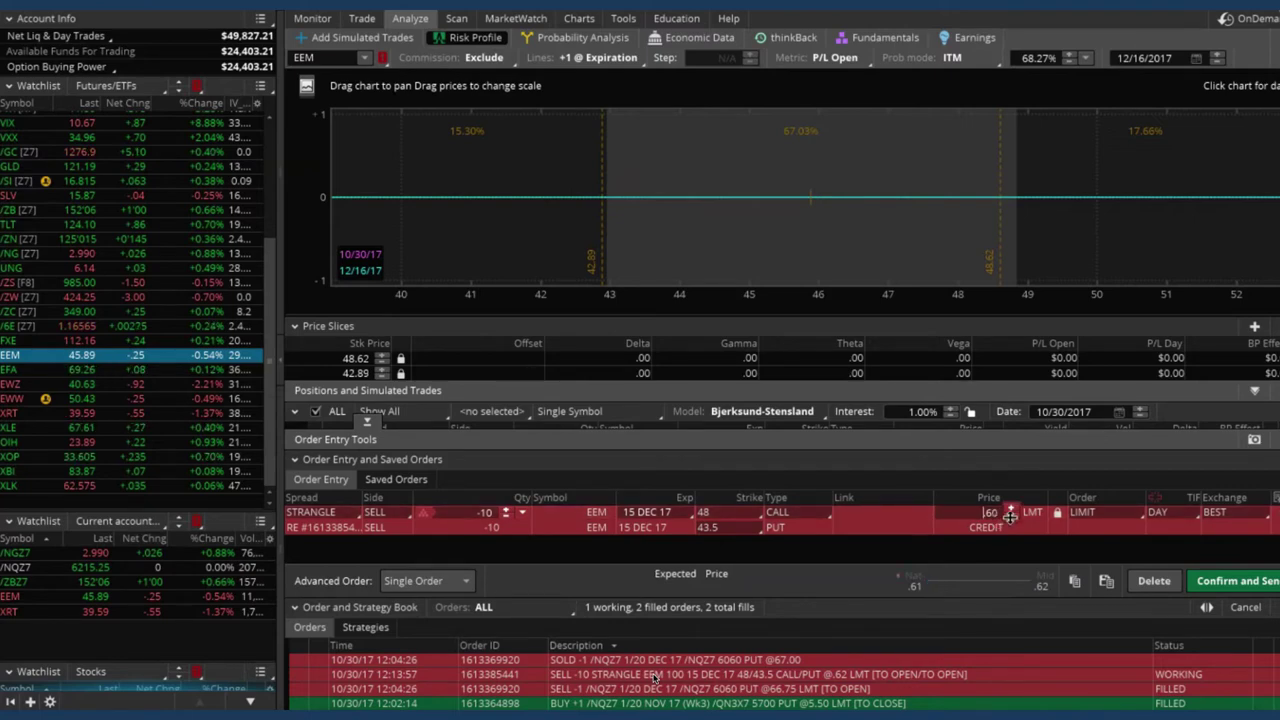
pyautogui.click(1010, 517)
pyautogui.click(1010, 507)
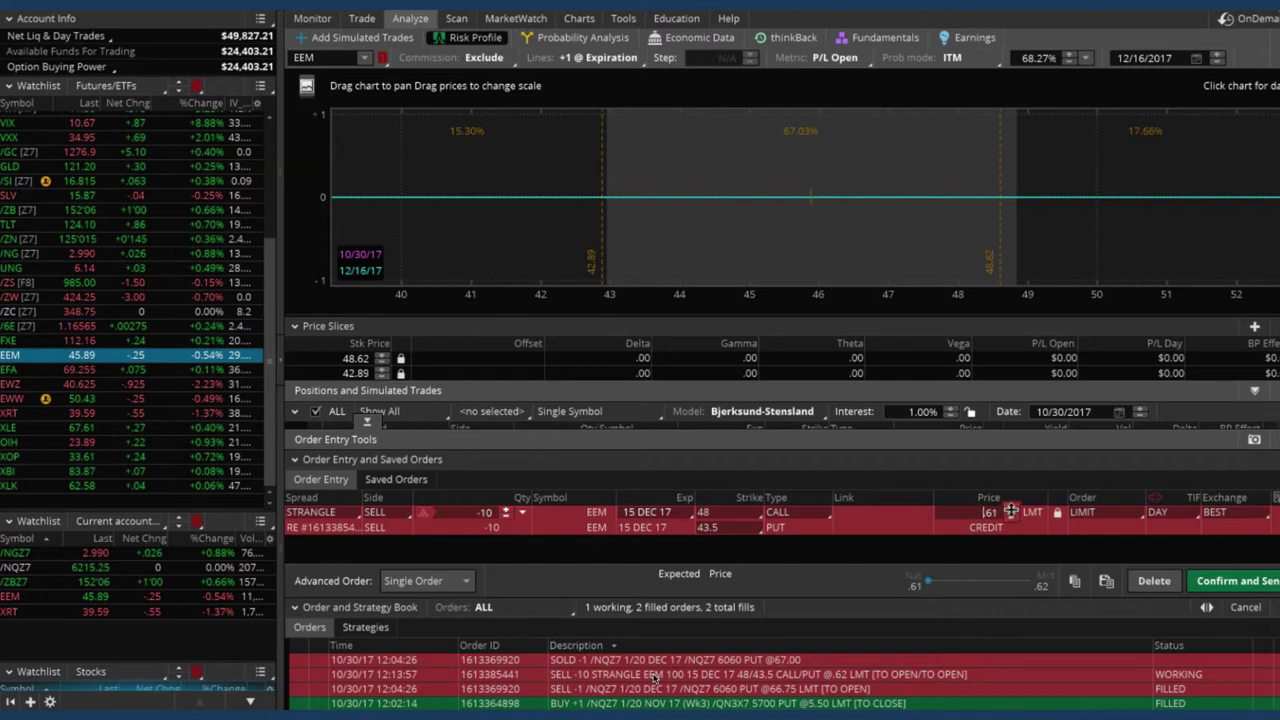
pyautogui.click(1232, 582)
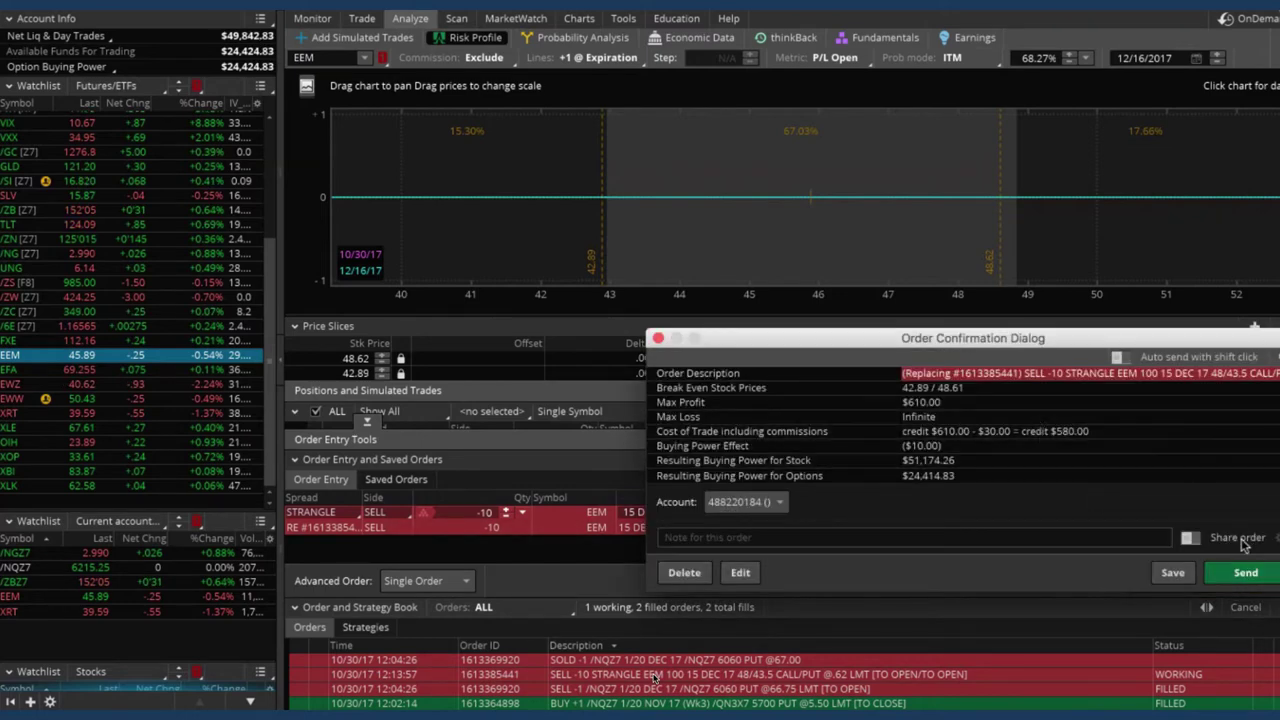
pyautogui.click(1247, 573)
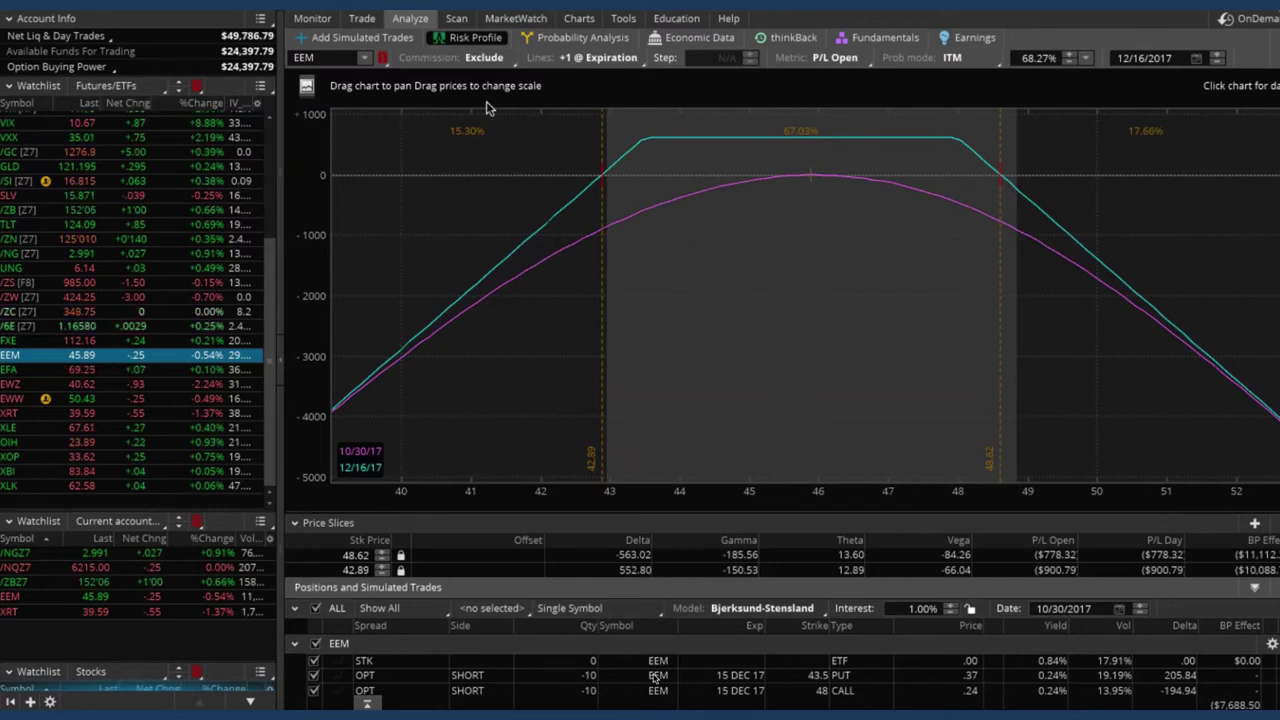
# Show the Monitor's Activity and Positions page with today's 3 filled orders and account positions.
pyautogui.click(310, 19)
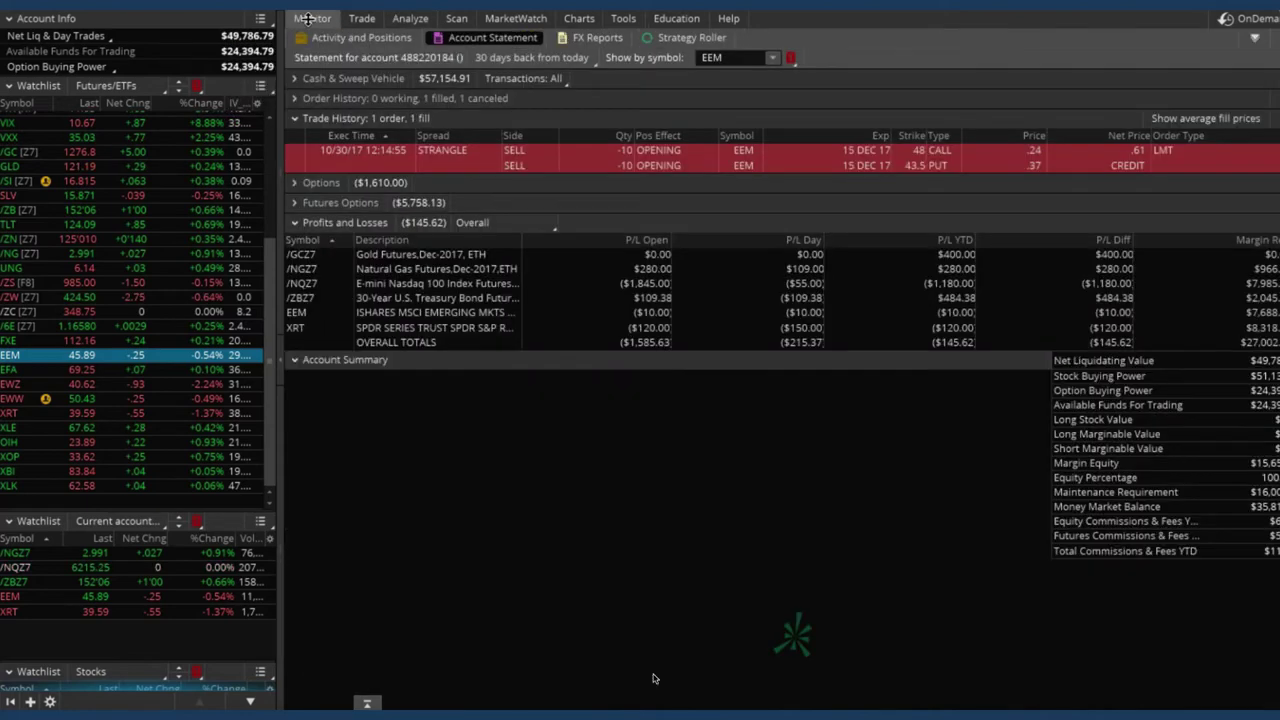
pyautogui.click(352, 39)
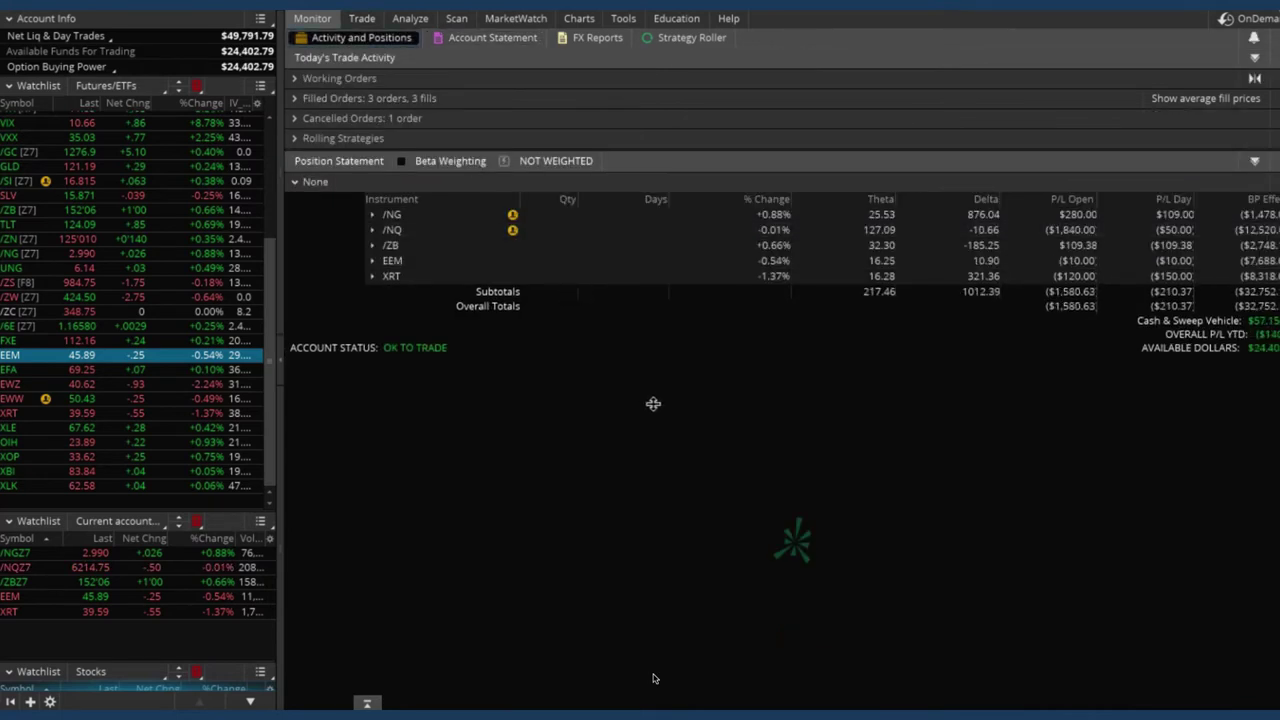